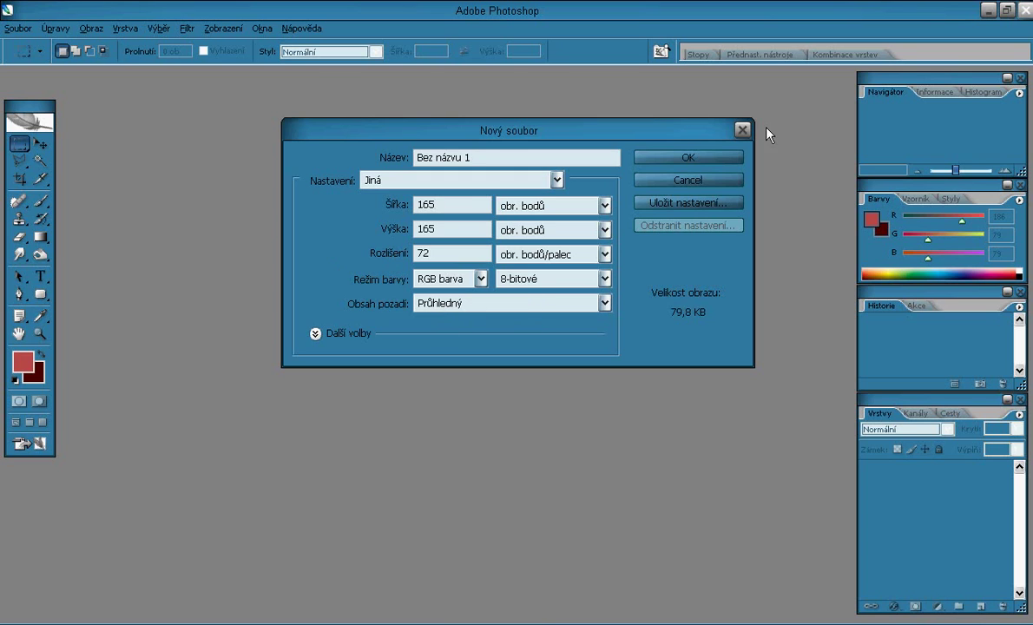
Step: Create a new 165 × 165 pixel, 72 ppi RGB document with a transparent background and enlarge its window around the canvas
{"action": "left_click", "coordinate": [688, 159]}
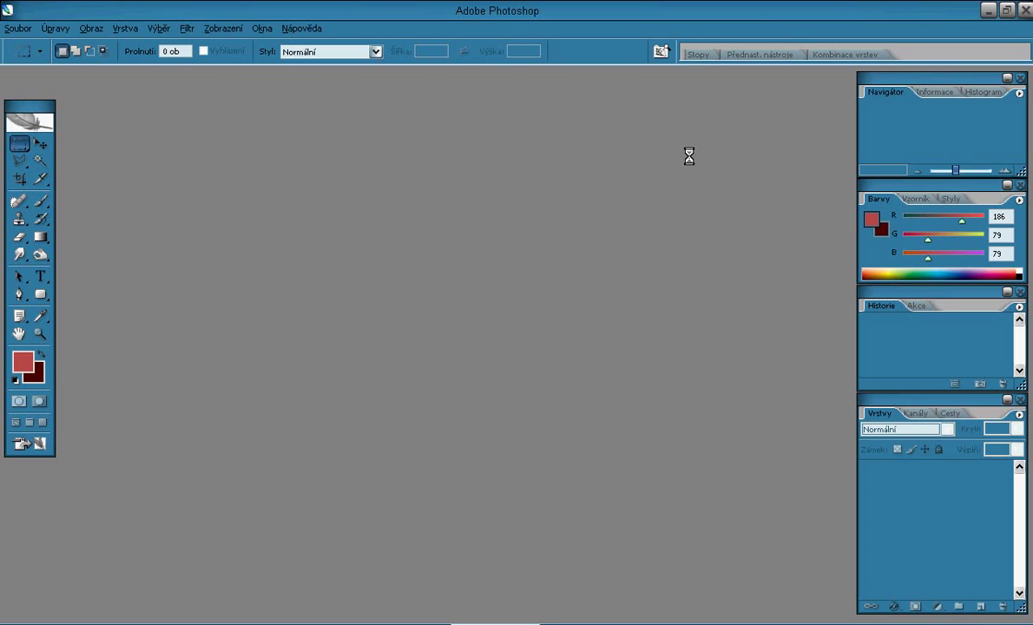
{"action": "left_click_drag", "start_coordinate": [139, 78], "coordinate": [325, 78]}
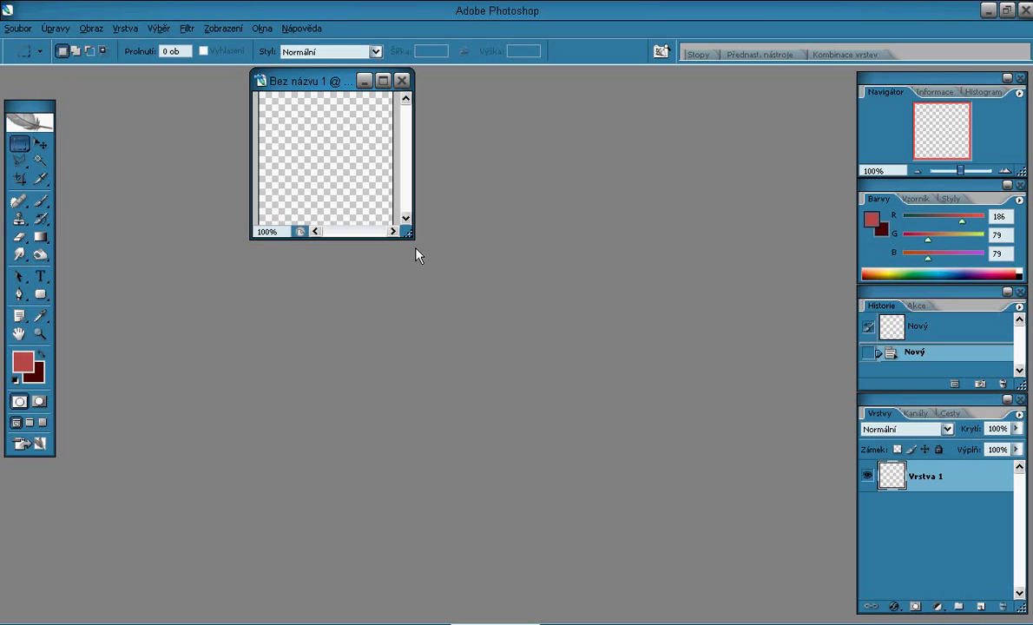
{"action": "left_click_drag", "start_coordinate": [406, 236], "coordinate": [726, 434]}
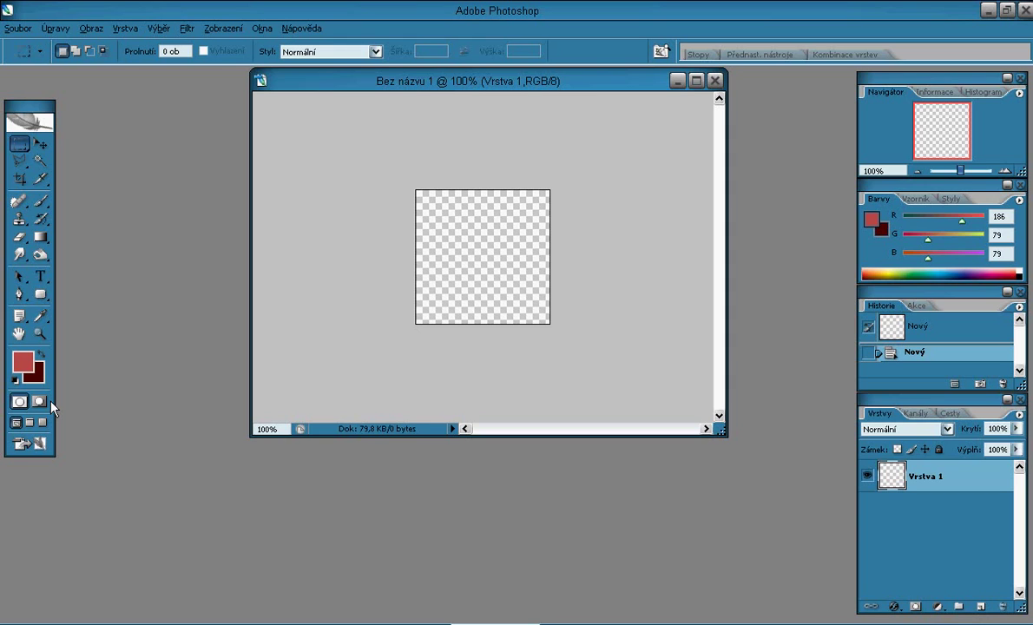
Step: Reset the colors to default, fill the layer with black, and add a second layer filled with black
{"action": "key", "text": "d"}
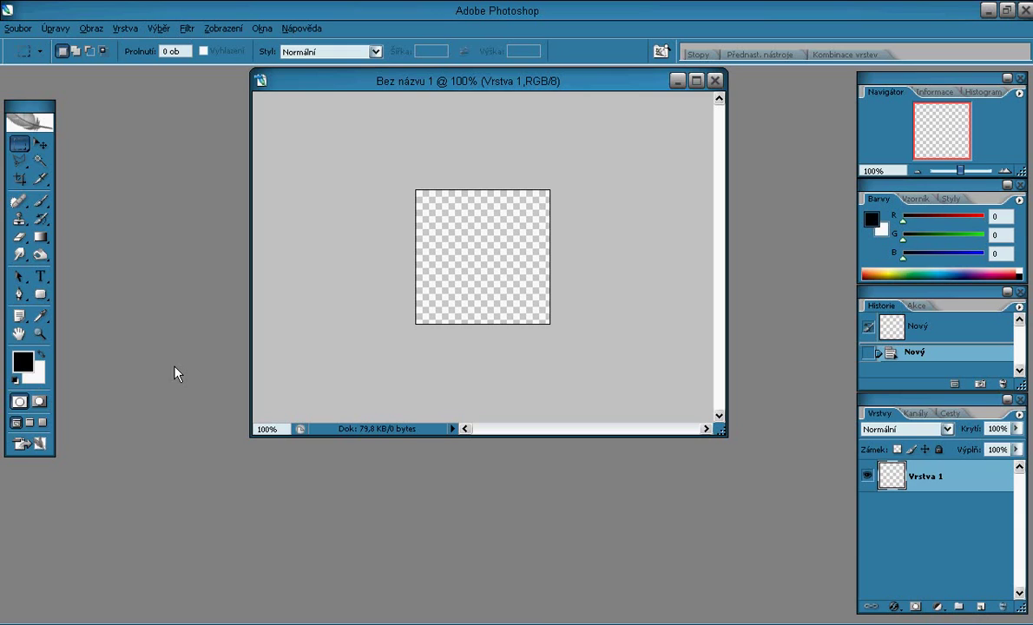
{"action": "key", "text": "alt+BackSpace"}
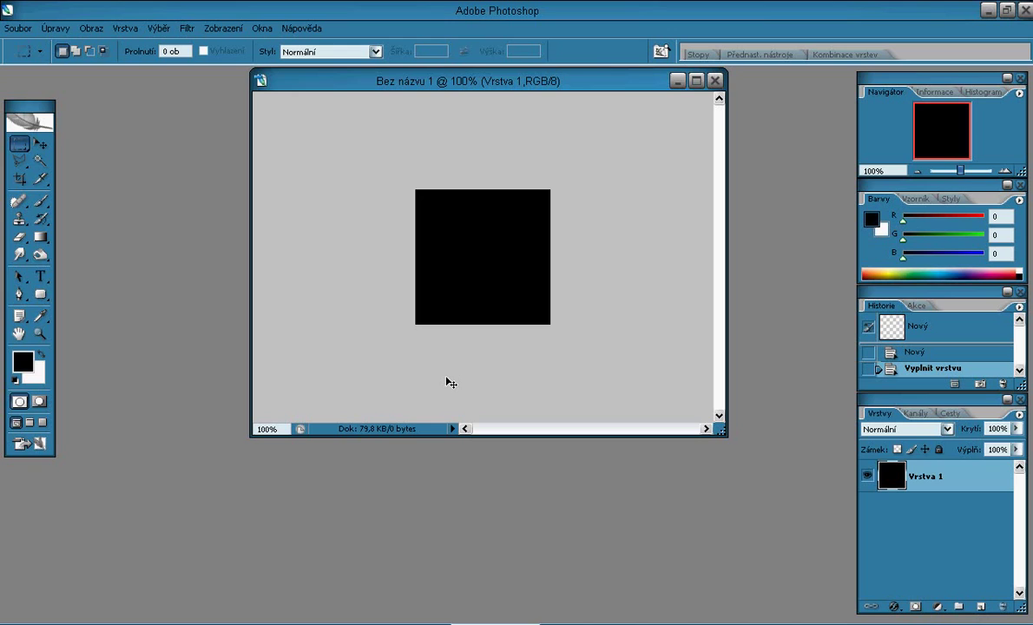
{"action": "key", "text": "ctrl+shift+alt+n"}
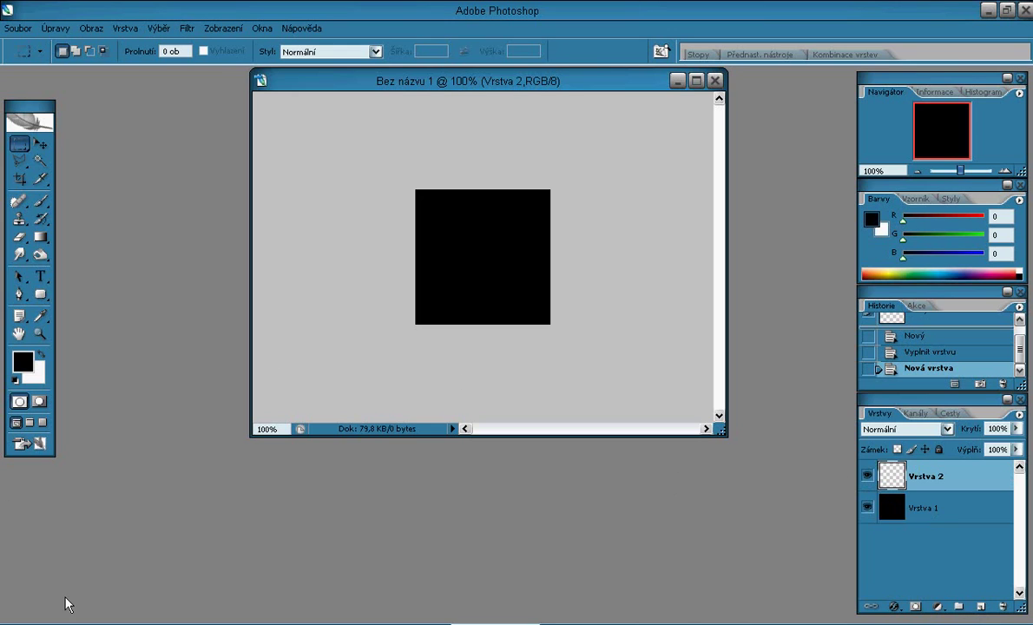
{"action": "key", "text": "alt+BackSpace"}
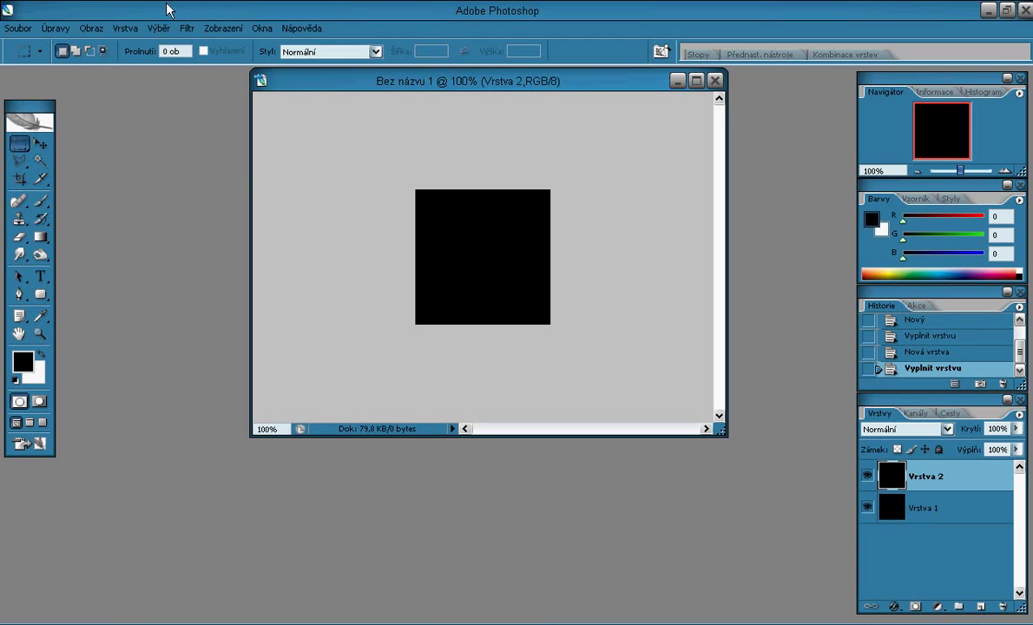
Step: Apply a 105 mm Lens Flare at 110% brightness to the upper layer, centered slightly above and left of the canvas middle
{"action": "left_click", "coordinate": [187, 28]}
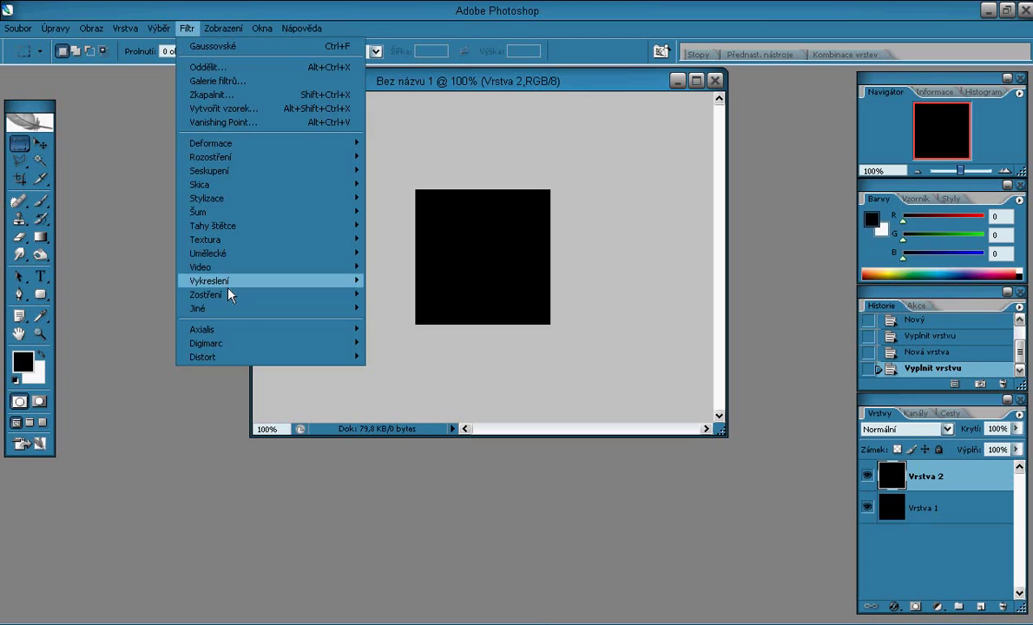
{"action": "mouse_move", "coordinate": [269, 281]}
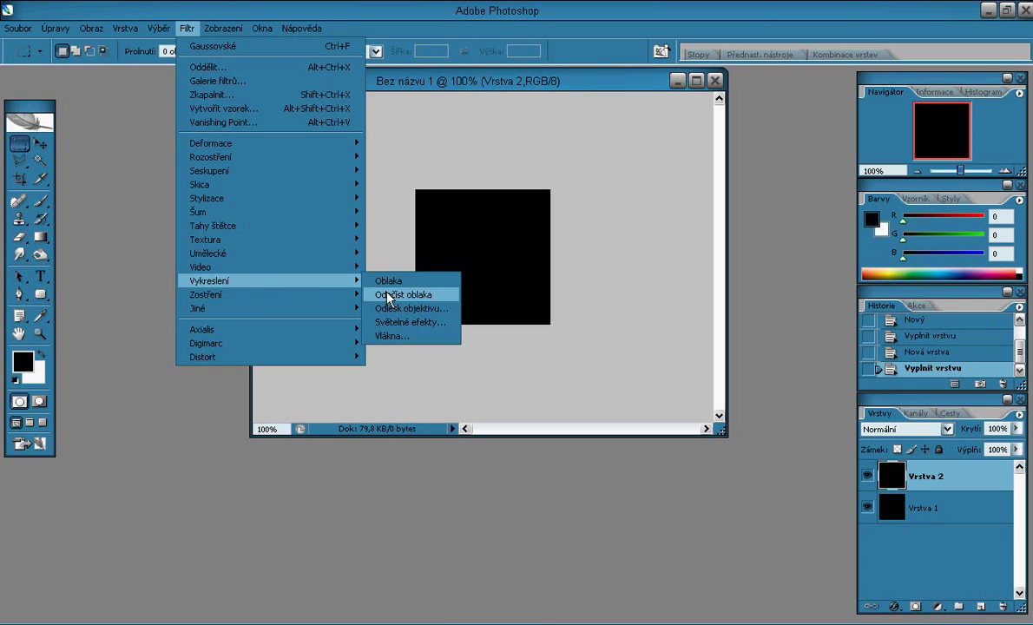
{"action": "left_click", "coordinate": [406, 318]}
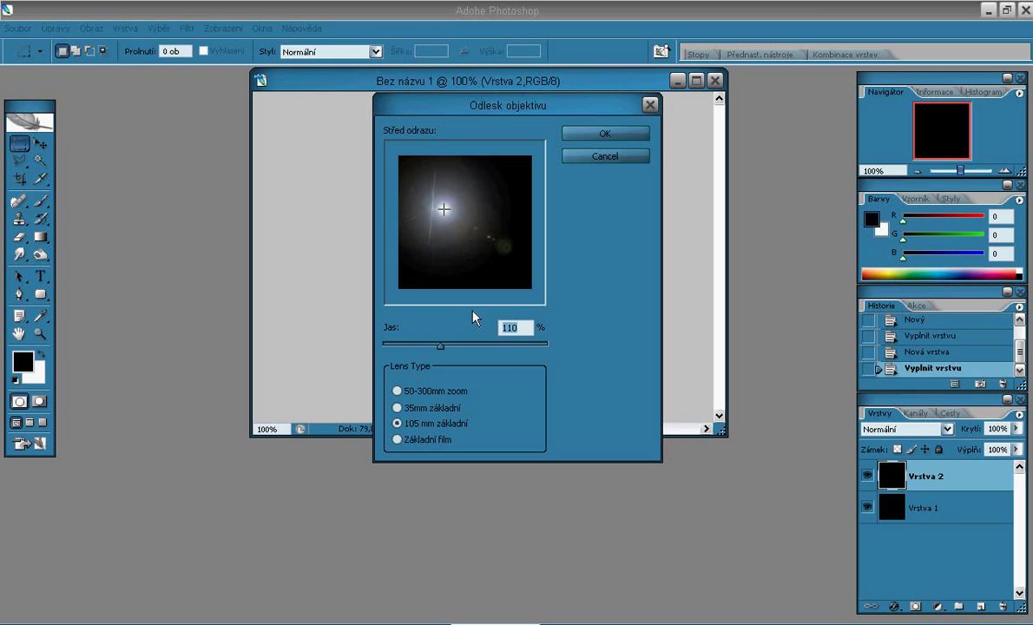
{"action": "left_click", "coordinate": [447, 213]}
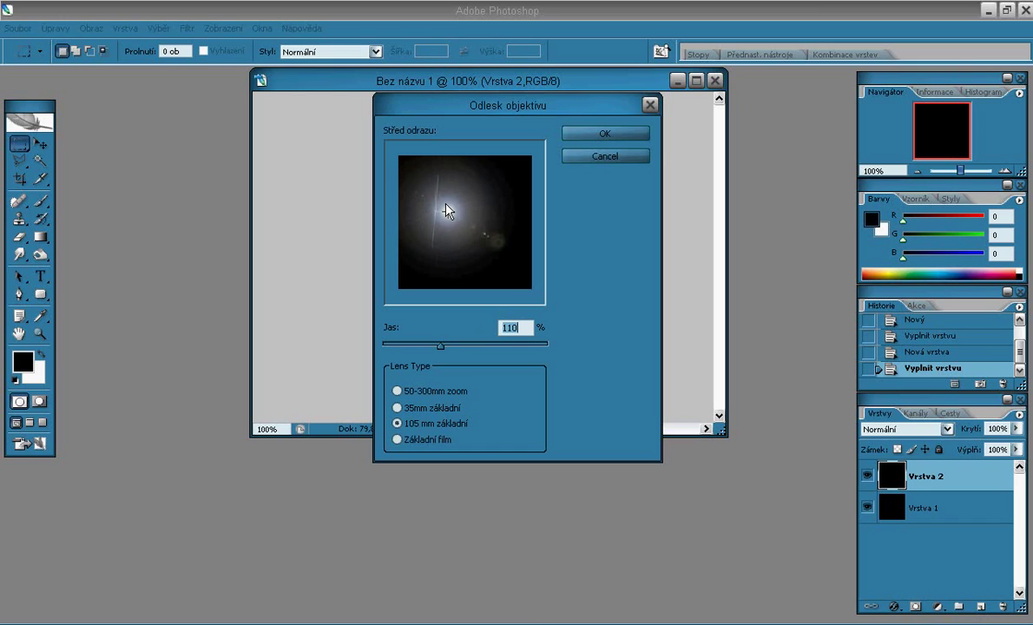
{"action": "left_click", "coordinate": [441, 204]}
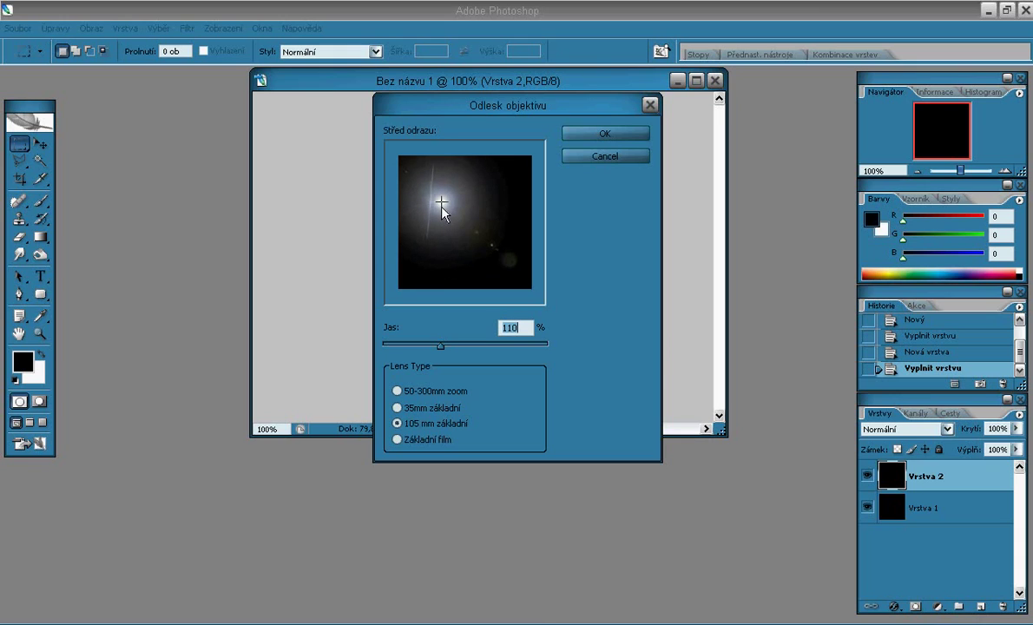
{"action": "left_click", "coordinate": [445, 211]}
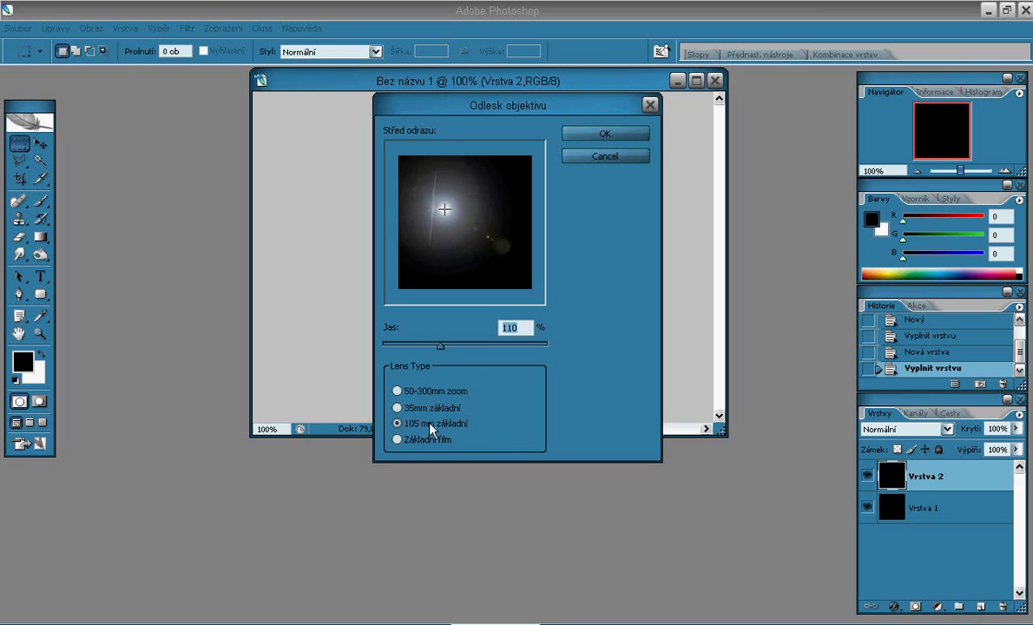
{"action": "left_click_drag", "start_coordinate": [443, 352], "coordinate": [442, 349]}
{"action": "left_click", "coordinate": [603, 131]}
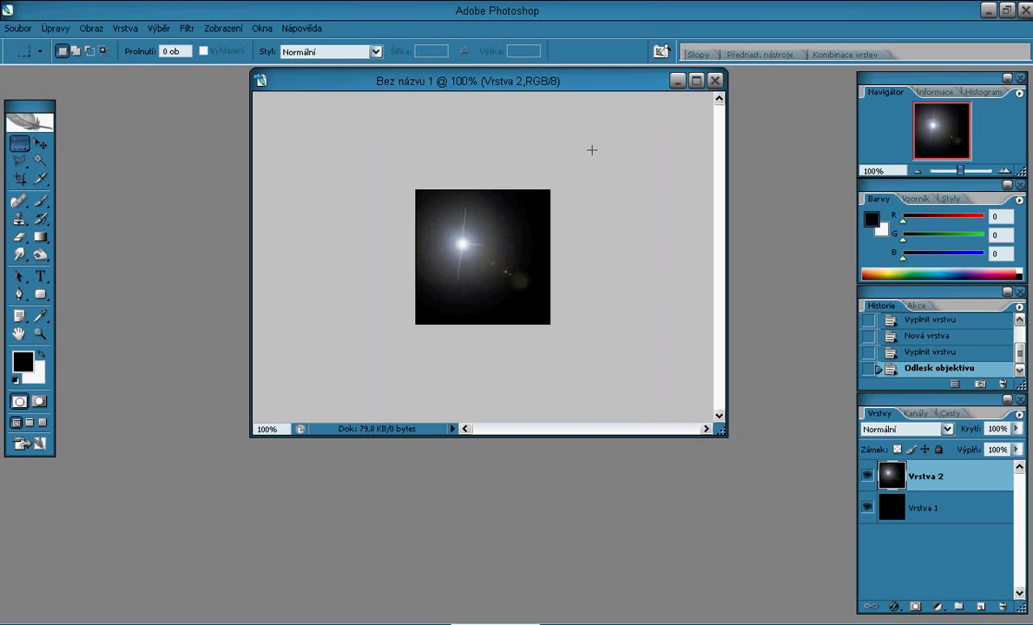
Step: Apply the Polar Coordinates filter to the flare layer with the polar to rectangular option
{"action": "left_click", "coordinate": [187, 29]}
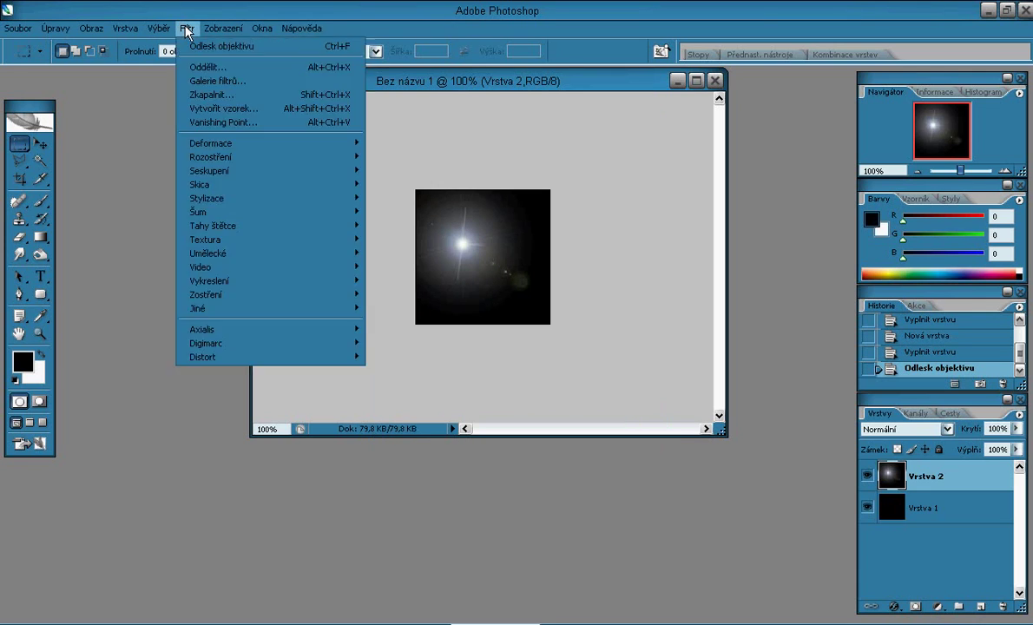
{"action": "mouse_move", "coordinate": [216, 138]}
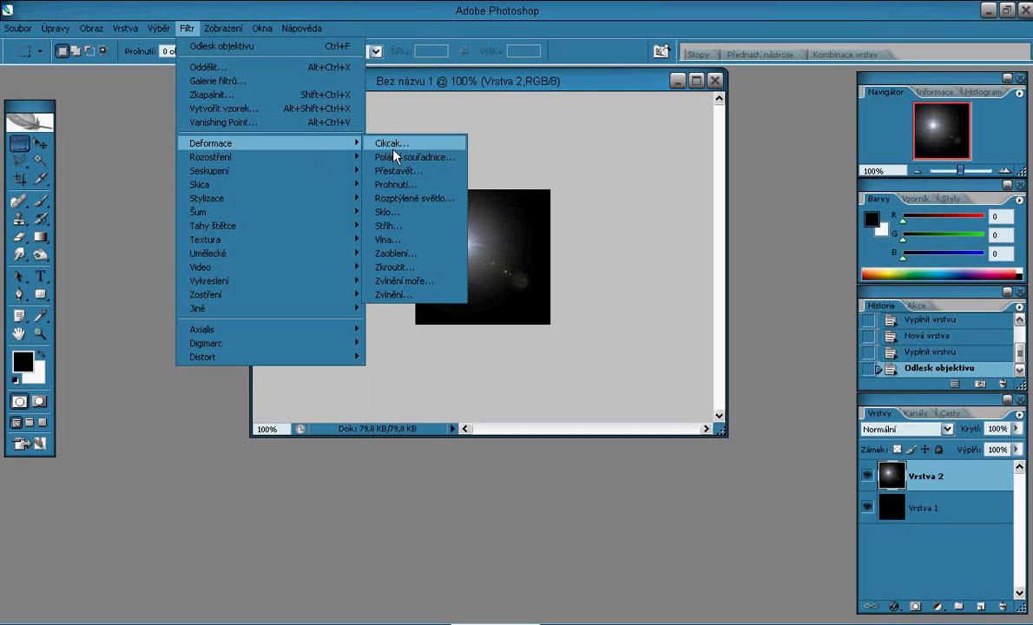
{"action": "left_click", "coordinate": [413, 160]}
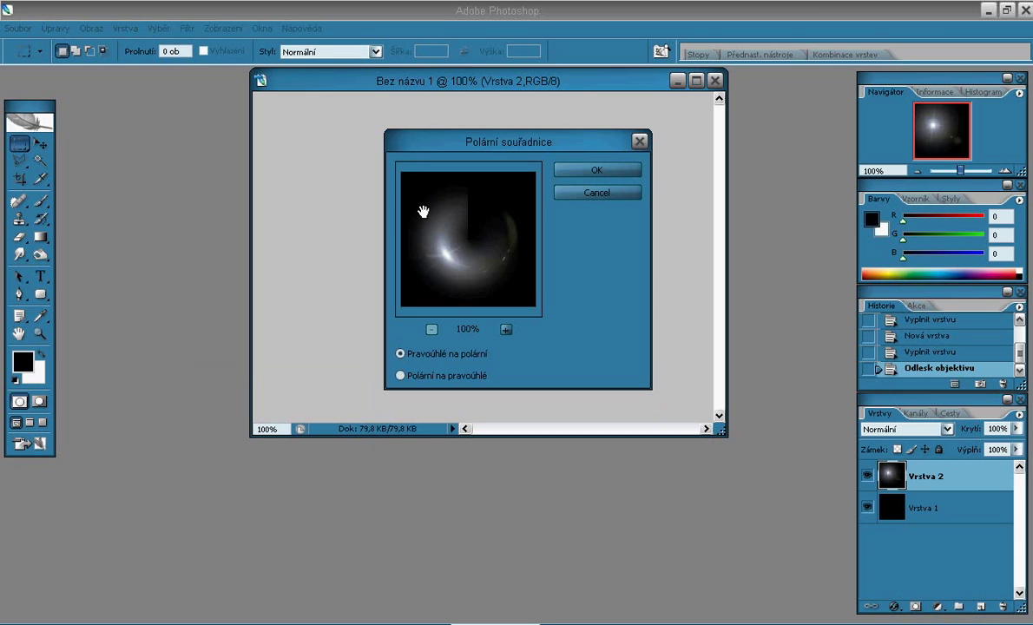
{"action": "left_click", "coordinate": [414, 384]}
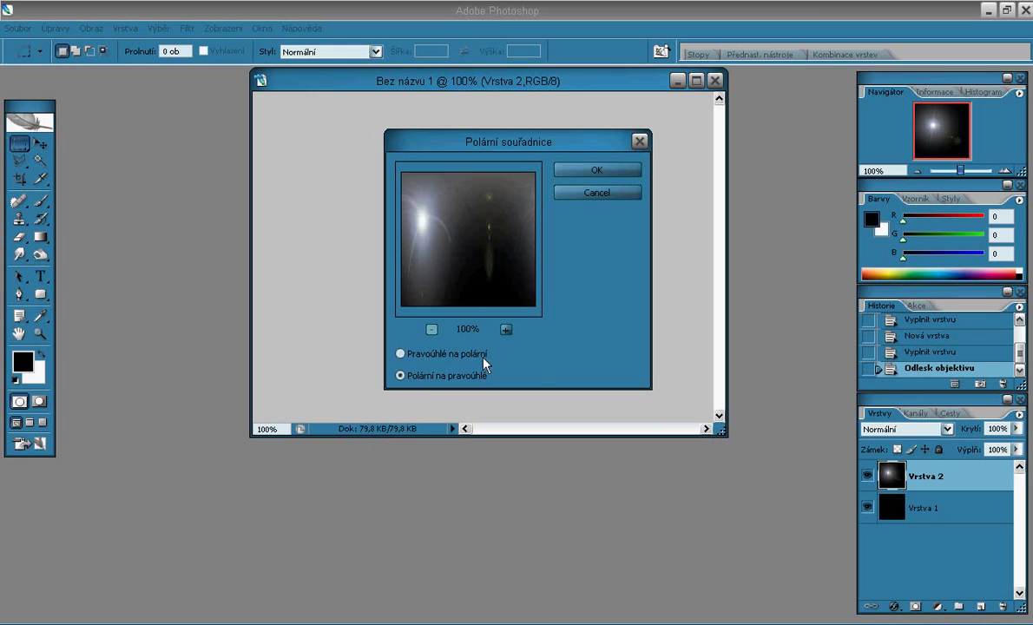
{"action": "left_click", "coordinate": [621, 172]}
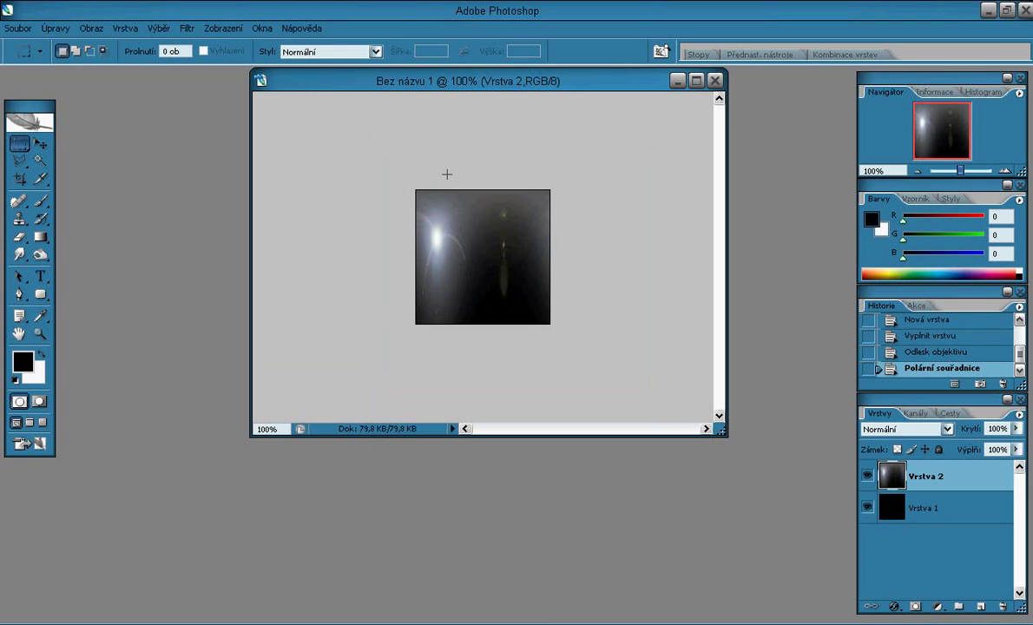
Step: Rotate the canvas by 180°
{"action": "left_click", "coordinate": [92, 29]}
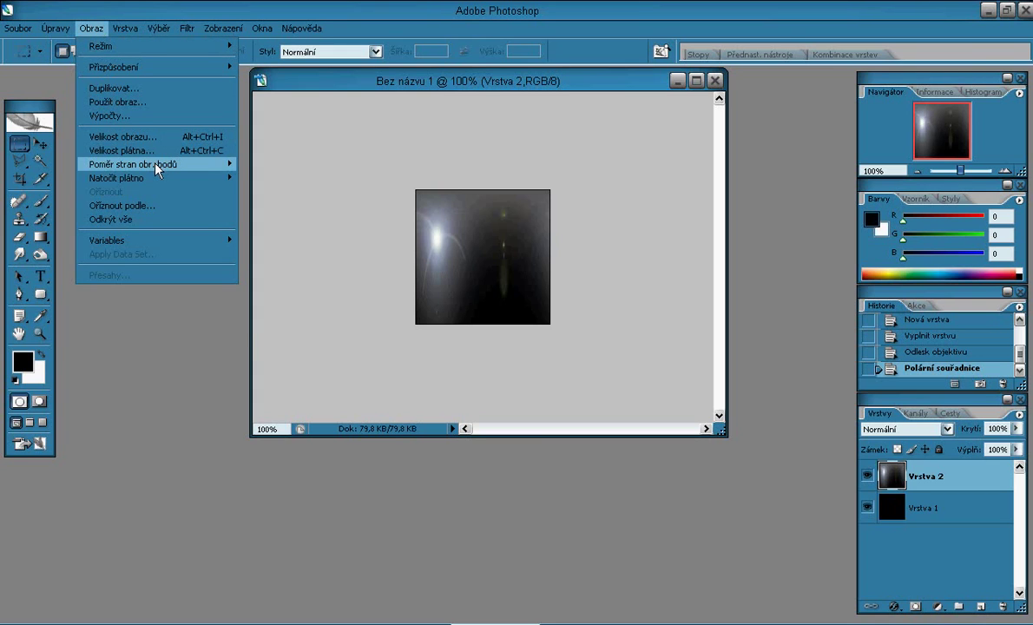
{"action": "mouse_move", "coordinate": [166, 178]}
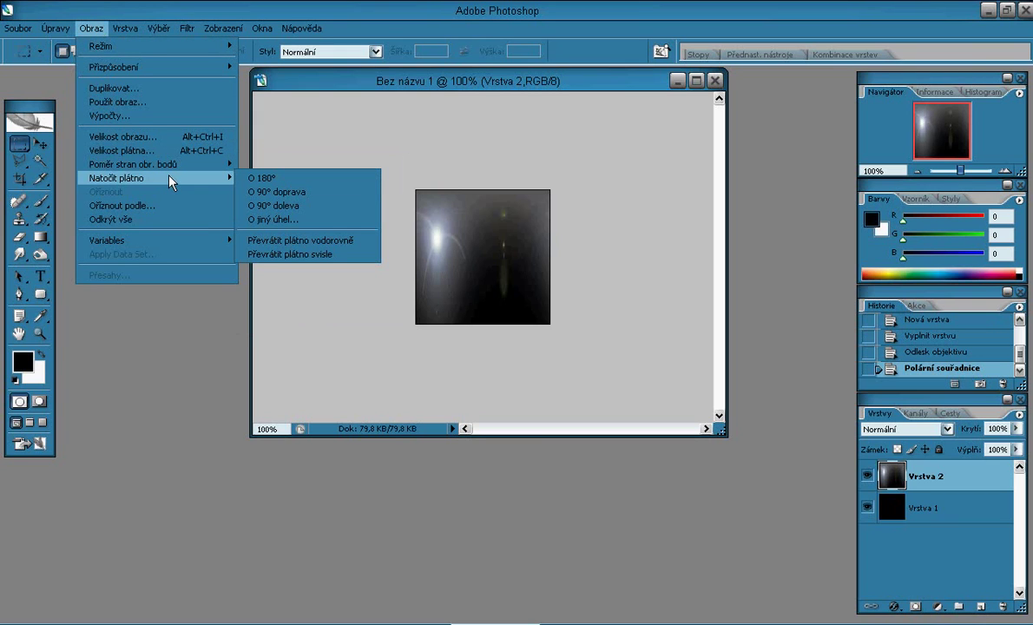
{"action": "left_click", "coordinate": [262, 178]}
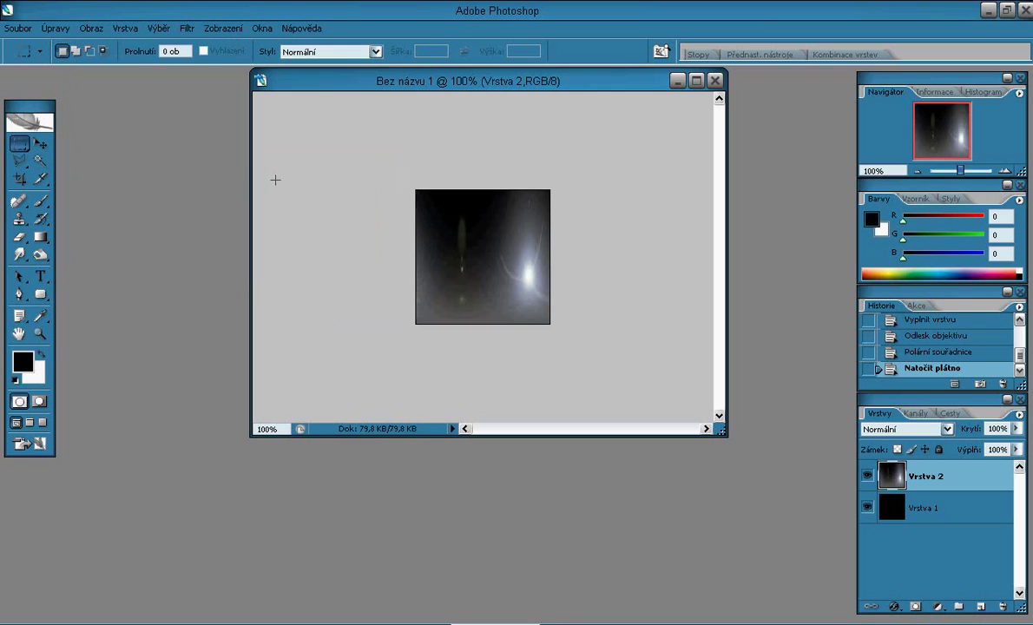
Step: Apply the Polar Coordinates filter to the rotated flare layer with the rectangular to polar option
{"action": "left_click", "coordinate": [184, 29]}
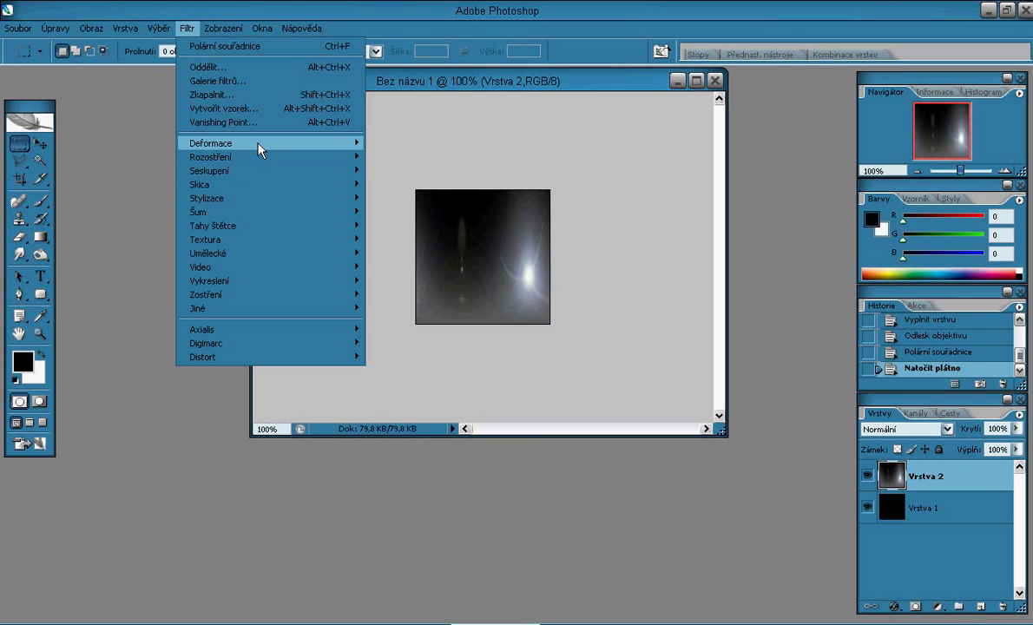
{"action": "mouse_move", "coordinate": [296, 154]}
{"action": "left_click", "coordinate": [431, 160]}
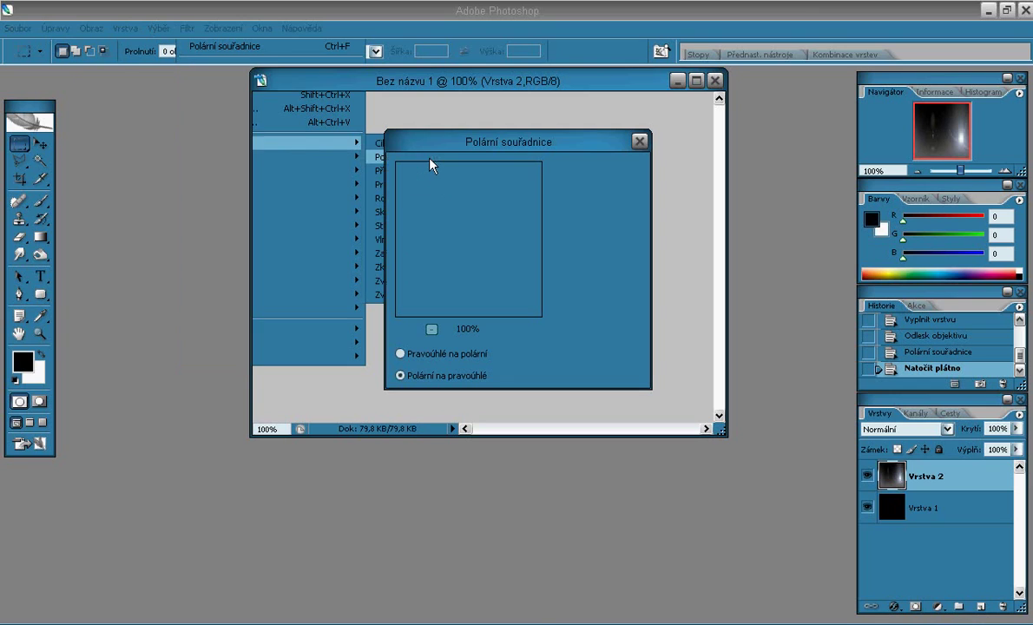
{"action": "left_click", "coordinate": [422, 358]}
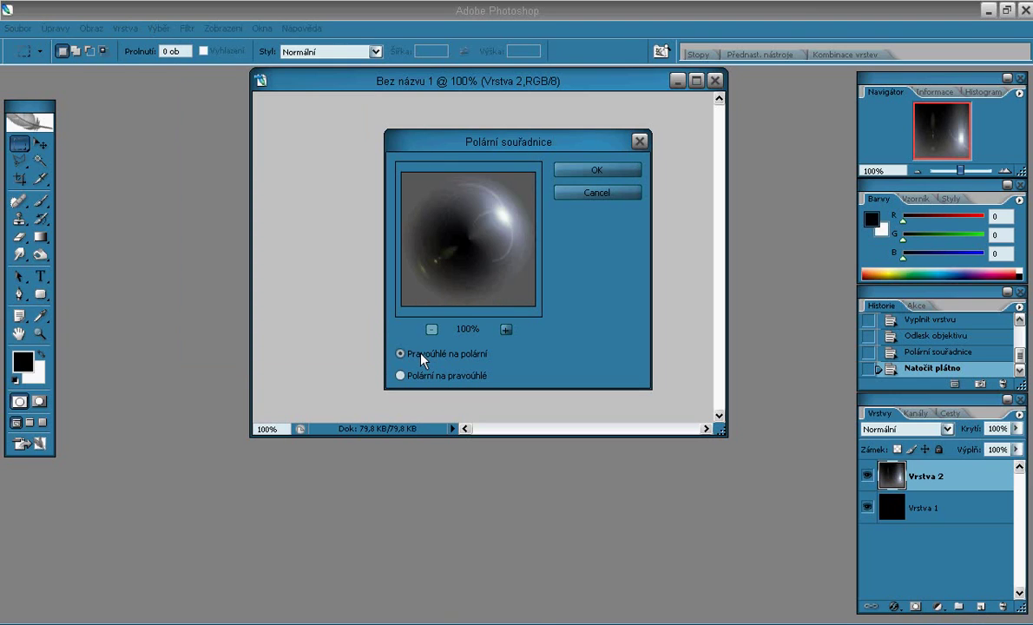
{"action": "left_click", "coordinate": [609, 168]}
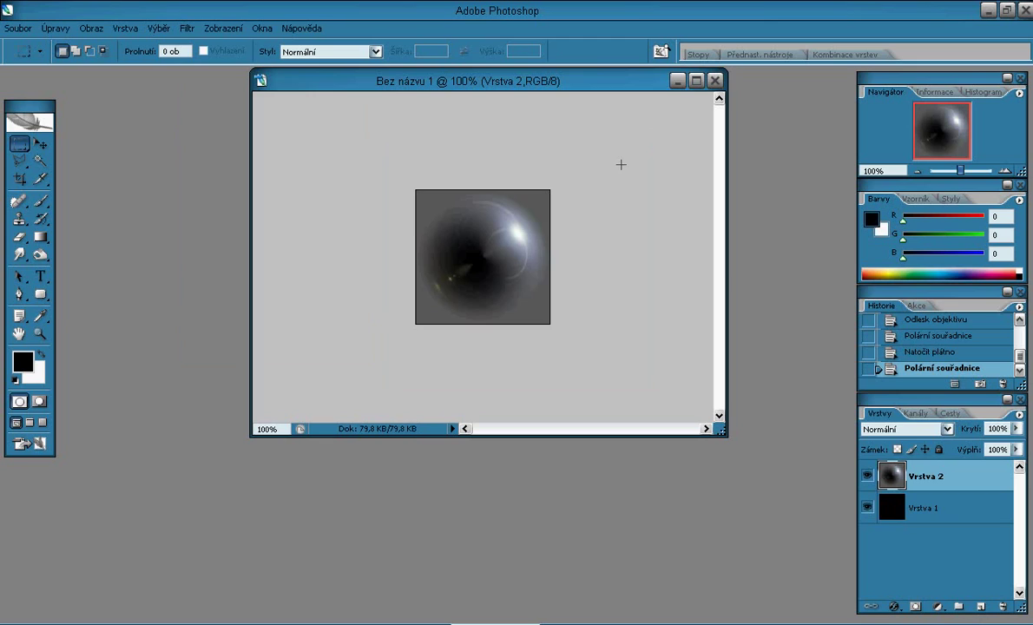
Step: Select the sphere with a circular elliptical selection, invert it, delete the surrounding gray area, and deselect
{"action": "left_click", "coordinate": [21, 152]}
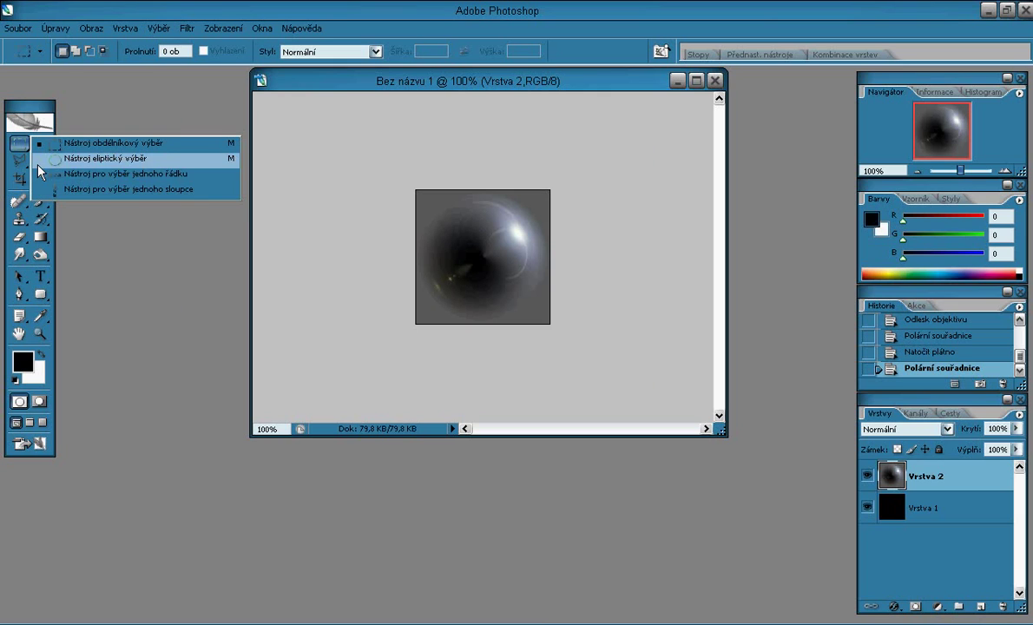
{"action": "left_click", "coordinate": [63, 164]}
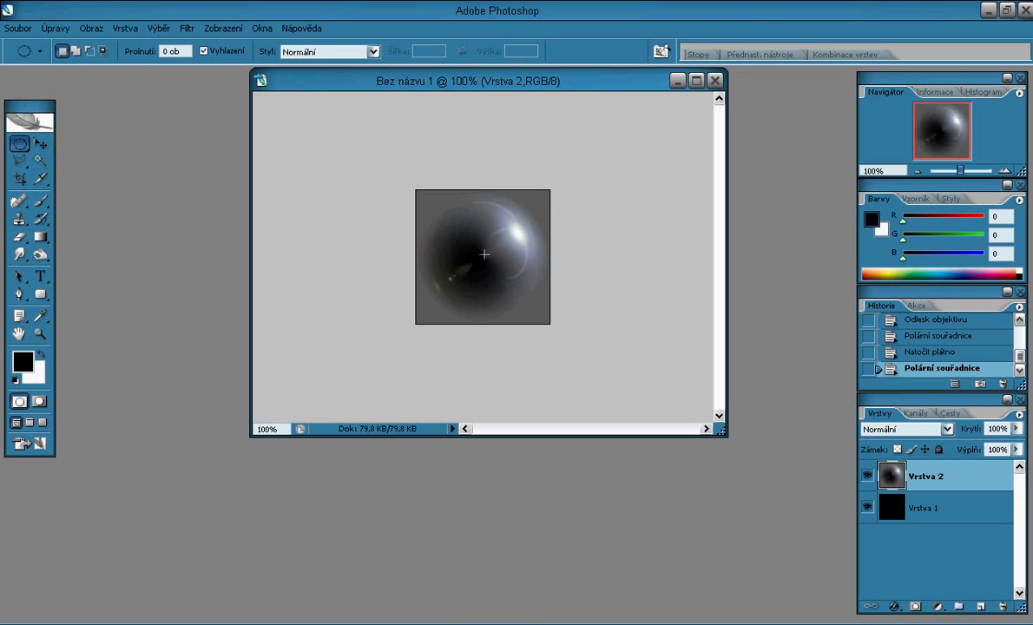
{"action": "mouse_move", "coordinate": [433, 204]}
{"action": "left_mouse_down"}
{"action": "mouse_move", "coordinate": [470, 274]}
{"action": "mouse_move", "coordinate": [539, 328]}
{"action": "left_mouse_up"}
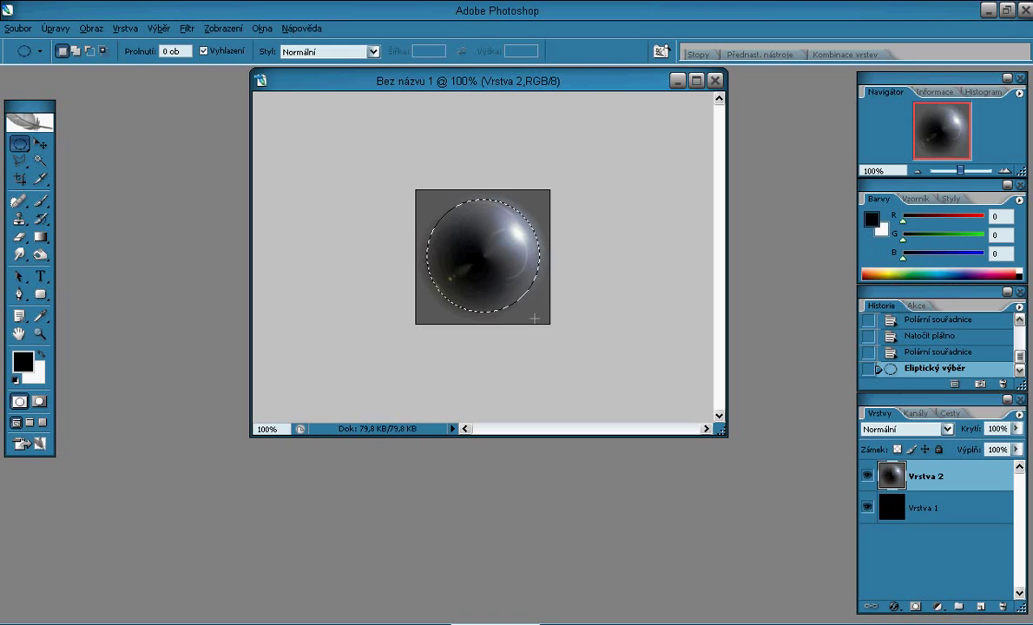
{"action": "key", "text": "ctrl+shift+i"}
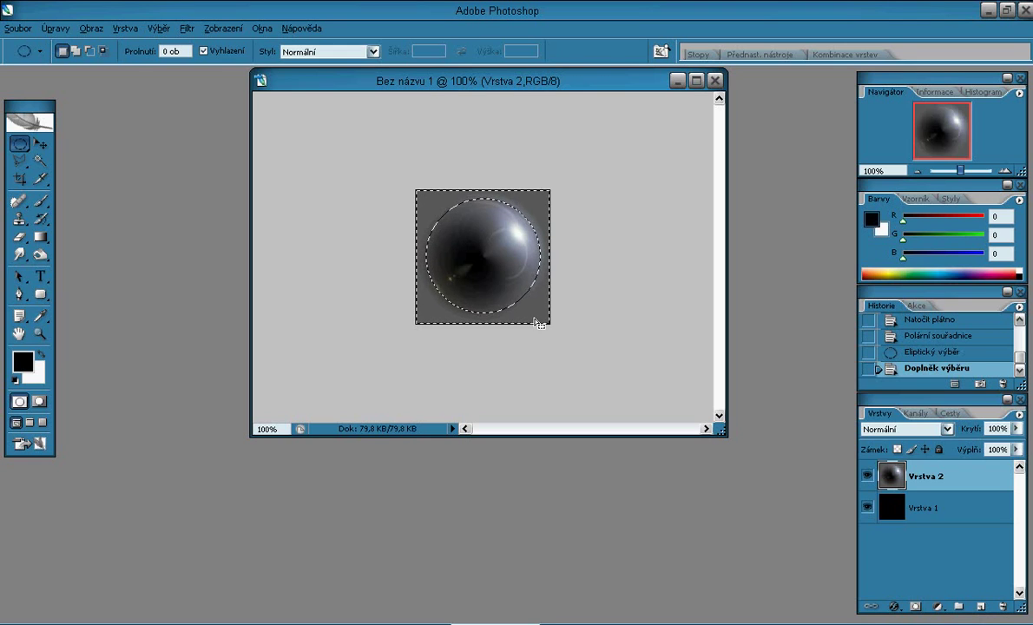
{"action": "key", "text": "Delete"}
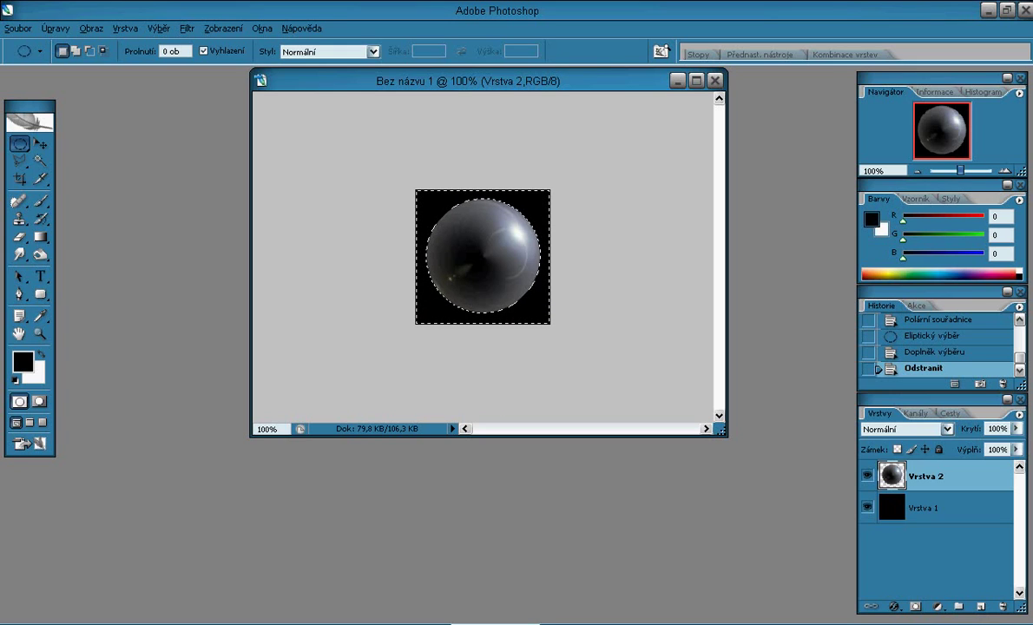
{"action": "key", "text": "ctrl+d"}
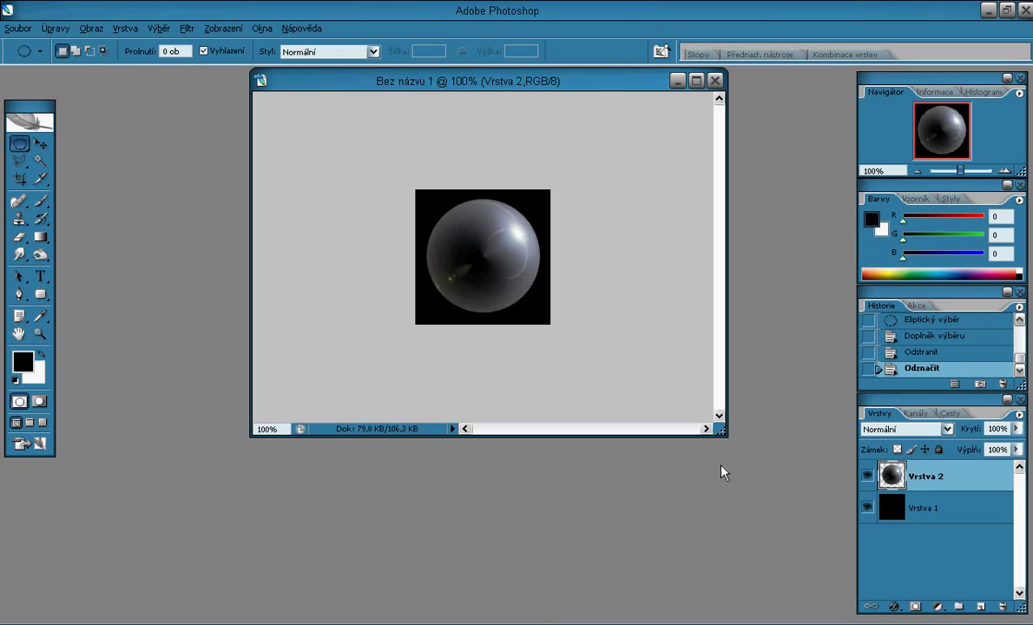
Step: Stamp all visible layers into a new merged layer on top of the stack
{"action": "key", "text": "ctrl+shift+alt+e"}
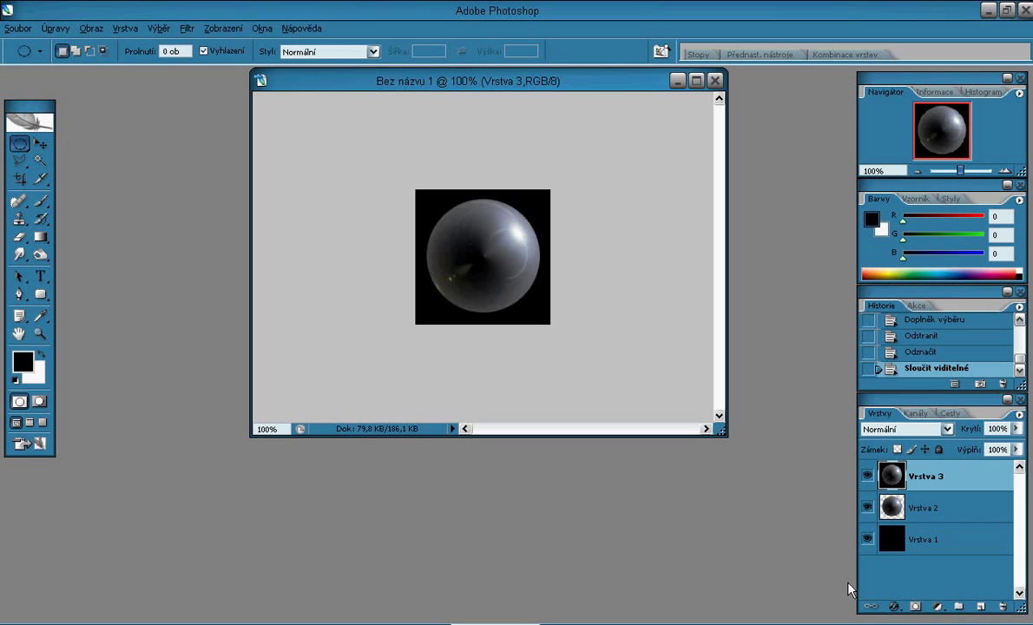
{"action": "left_click", "coordinate": [936, 607]}
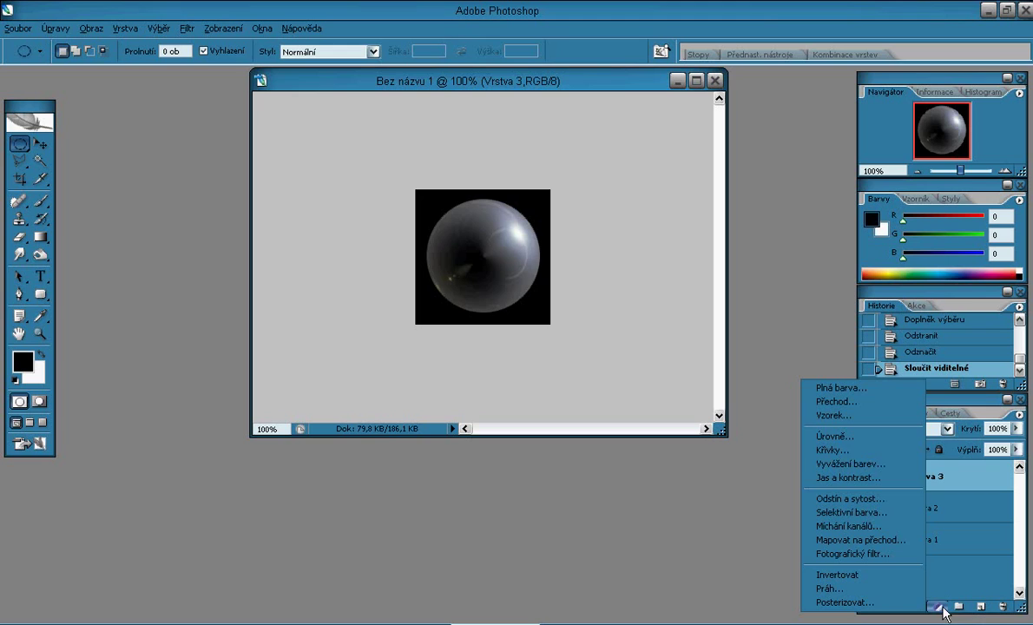
{"action": "key", "text": "Escape"}
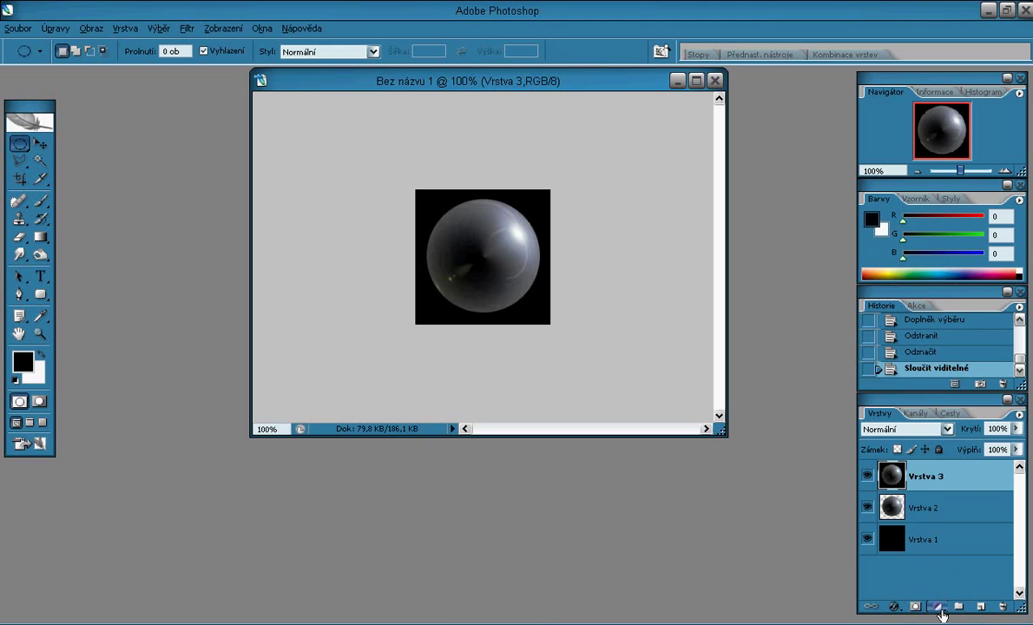
Step: Add a Gradient Map adjustment layer above the merged sphere using the violet-to-orange gradient preset
{"action": "left_click", "coordinate": [937, 606]}
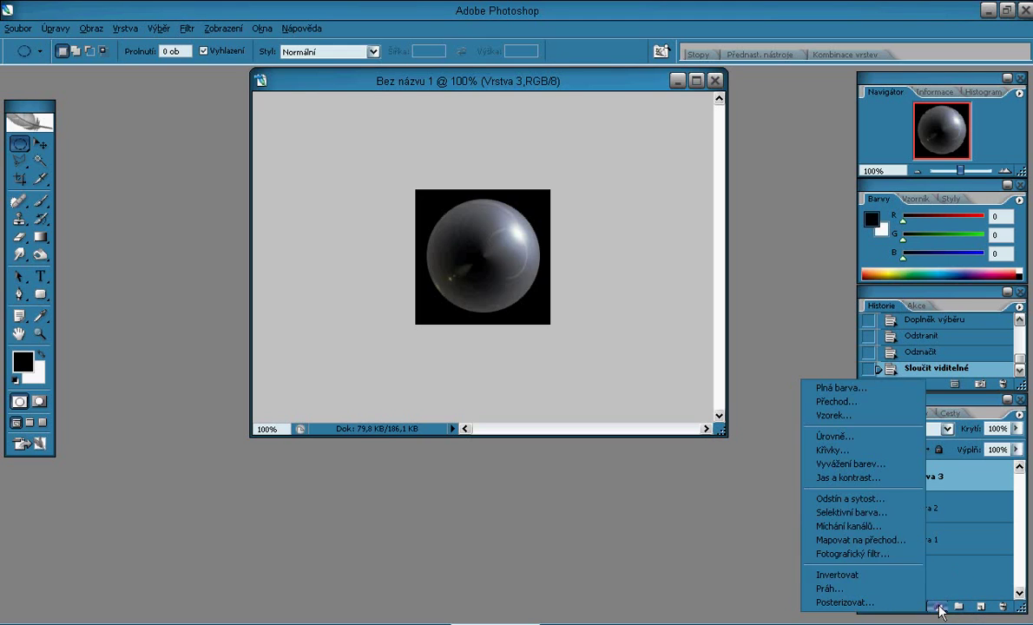
{"action": "left_click", "coordinate": [894, 540]}
{"action": "left_click", "coordinate": [660, 467]}
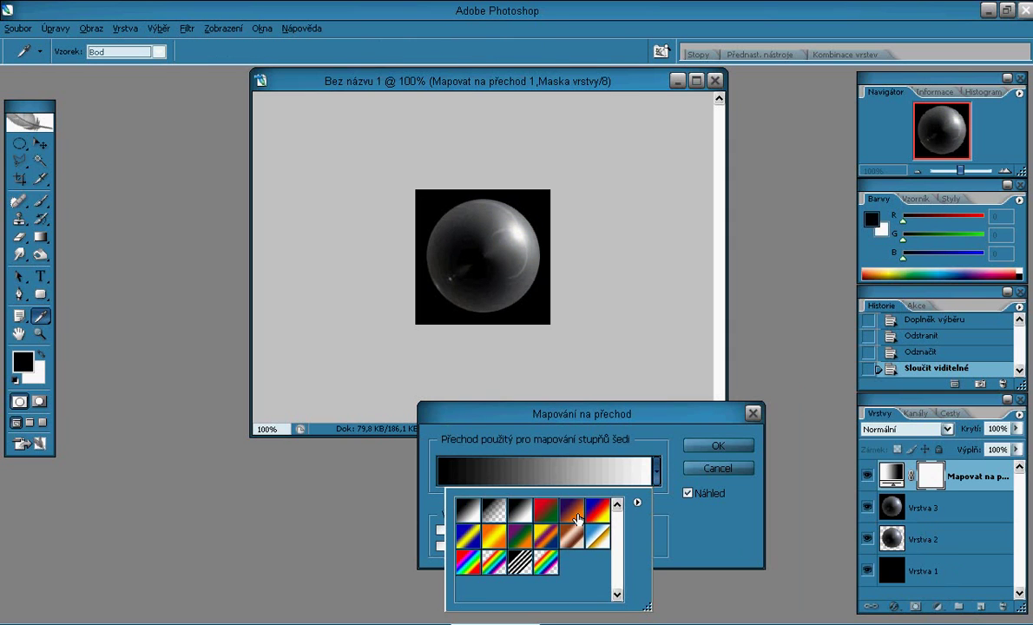
{"action": "left_click", "coordinate": [597, 510]}
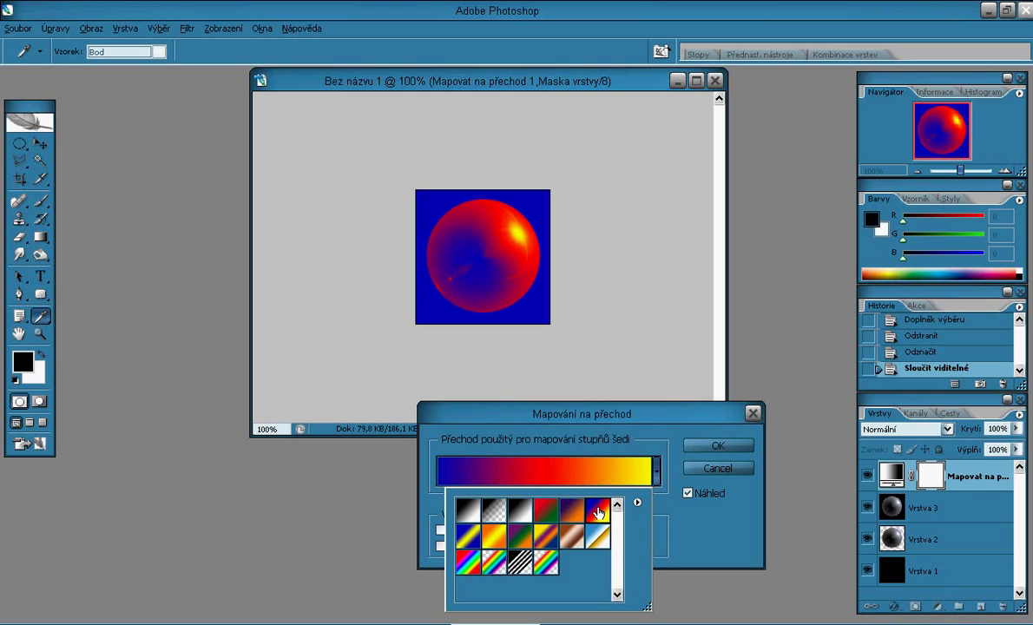
{"action": "left_click", "coordinate": [572, 513]}
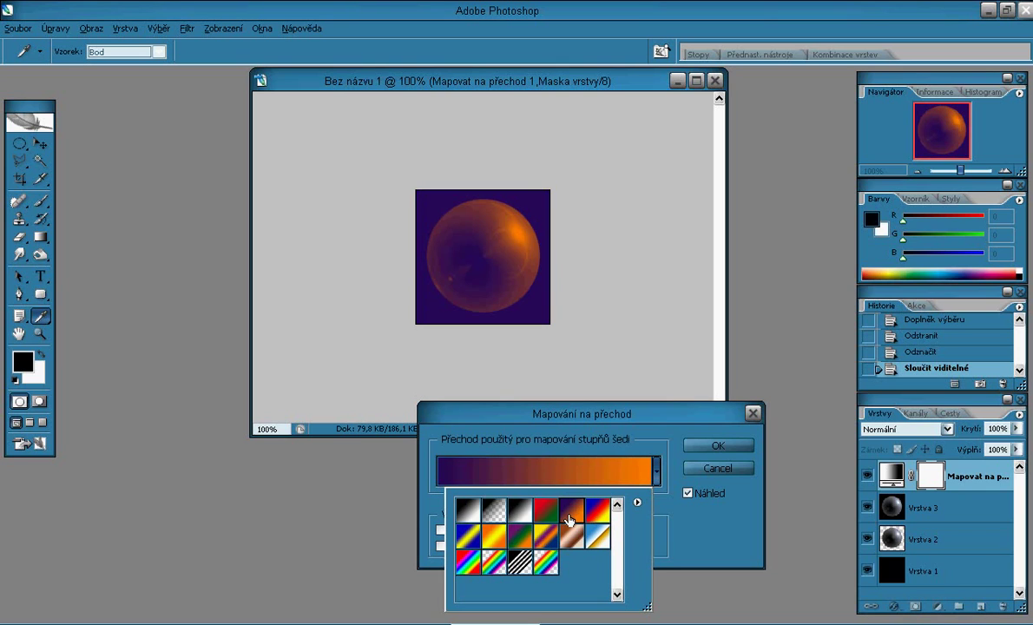
{"action": "left_click", "coordinate": [710, 446]}
{"action": "left_click", "coordinate": [710, 446]}
Step: Try Soft Light on the gradient map layer, then set its blending mode to Overlay (Překrýt)
{"action": "left_click", "coordinate": [903, 429]}
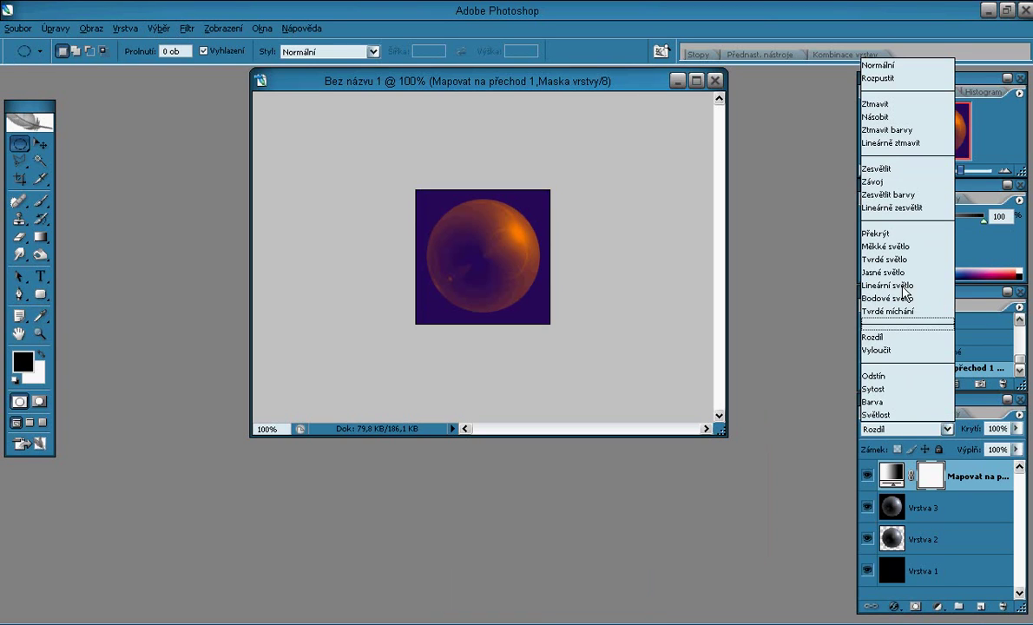
{"action": "left_click", "coordinate": [898, 246]}
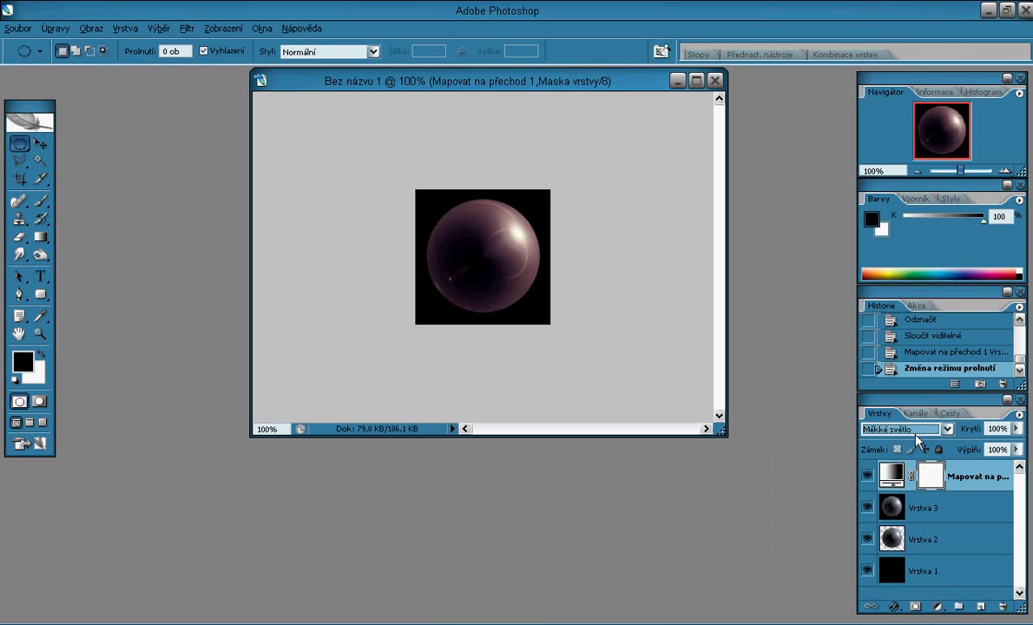
{"action": "key", "text": "Up"}
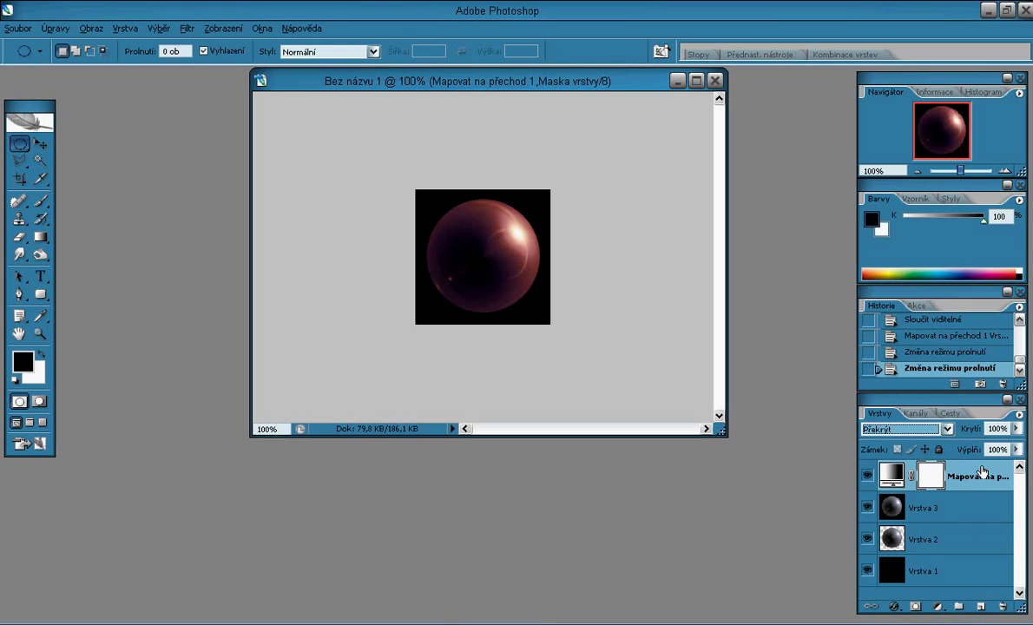
Step: On a new layer, load the sphere's outline as a selection and brush white along its upper-right edge
{"action": "left_click", "coordinate": [980, 606]}
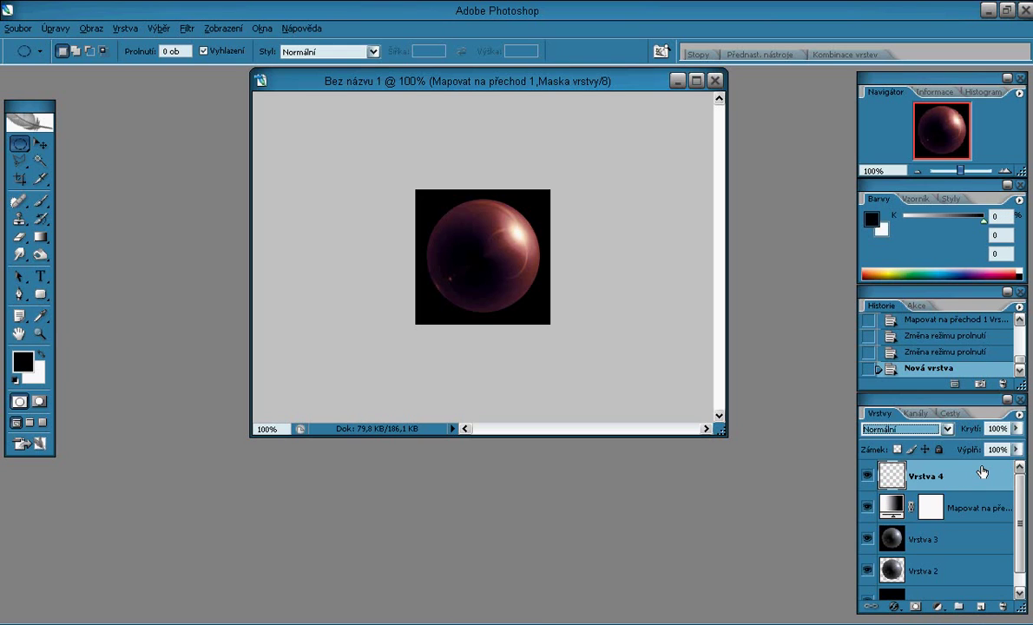
{"action": "left_click", "coordinate": [40, 200]}
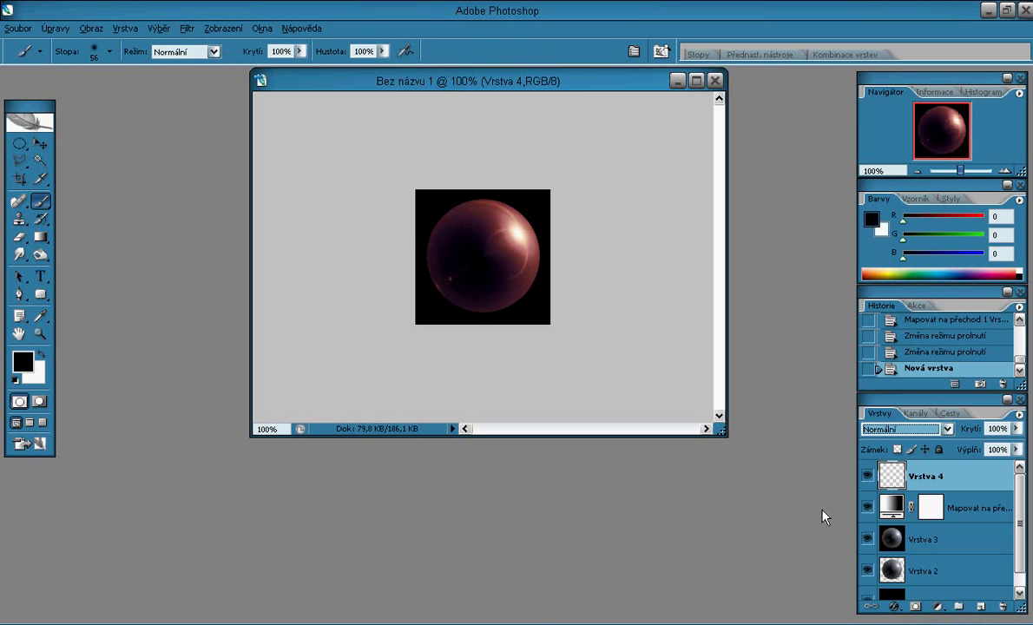
{"action": "left_click", "coordinate": [893, 573], "text": "ctrl"}
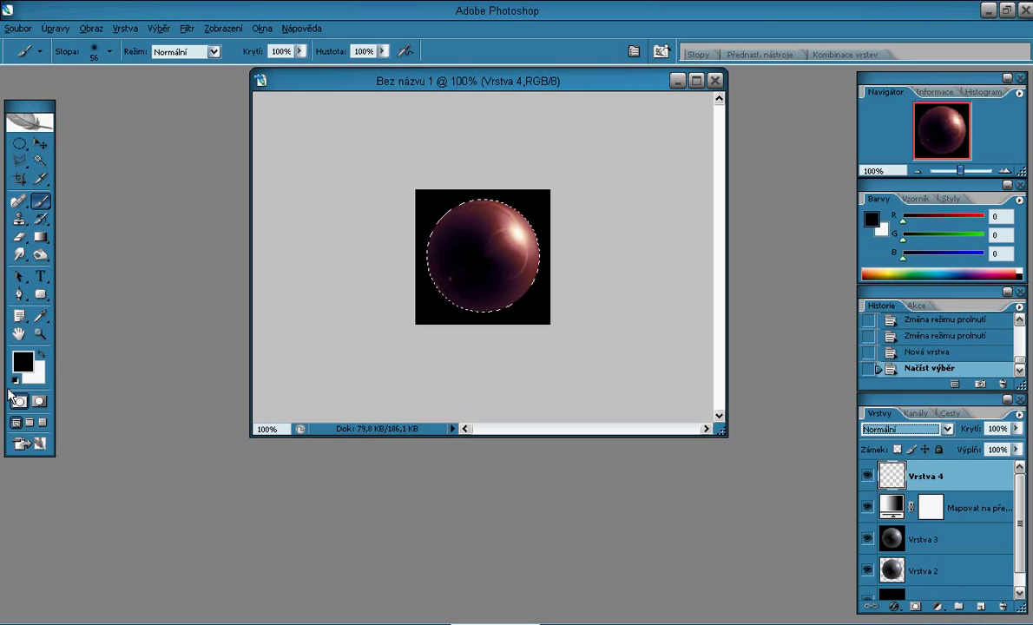
{"action": "left_click", "coordinate": [40, 354]}
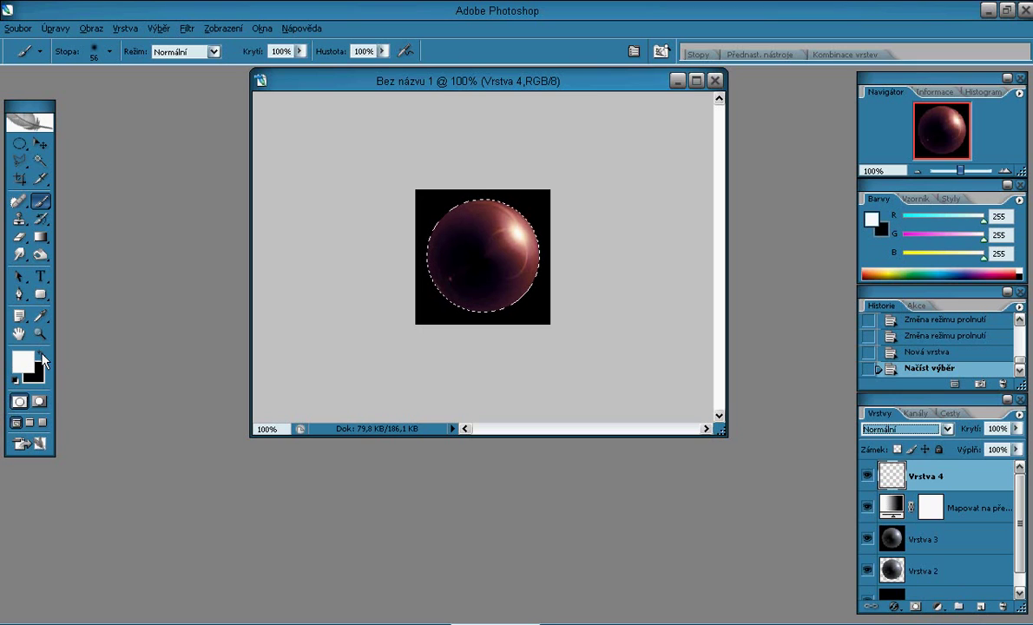
{"action": "mouse_move", "coordinate": [492, 205]}
{"action": "left_mouse_down"}
{"action": "mouse_move", "coordinate": [546, 231]}
{"action": "mouse_move", "coordinate": [546, 270]}
{"action": "left_mouse_up"}
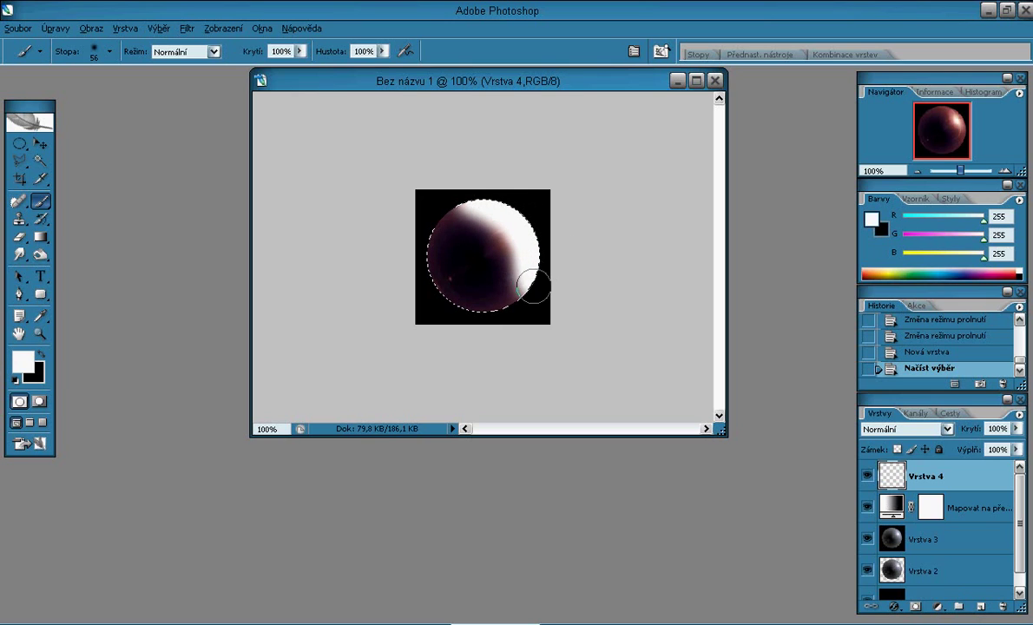
{"action": "mouse_move", "coordinate": [494, 208]}
{"action": "left_mouse_down"}
{"action": "mouse_move", "coordinate": [558, 319]}
{"action": "mouse_move", "coordinate": [583, 405]}
{"action": "left_mouse_up"}
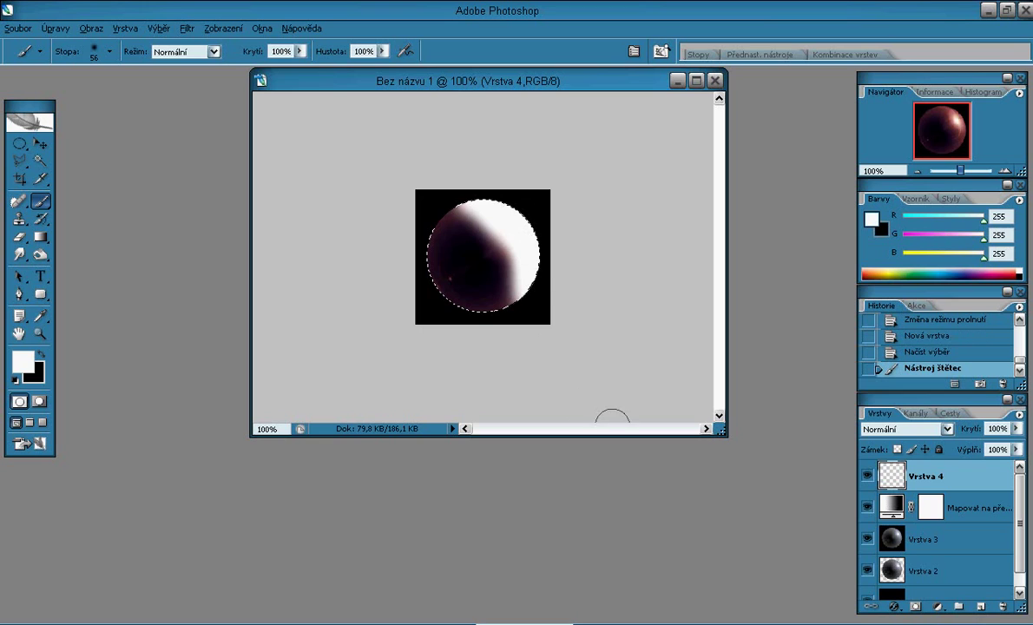
Step: Shift the circular selection slightly down and left, delete the white paint inside it to leave a crescent, and deselect
{"action": "left_click", "coordinate": [19, 148]}
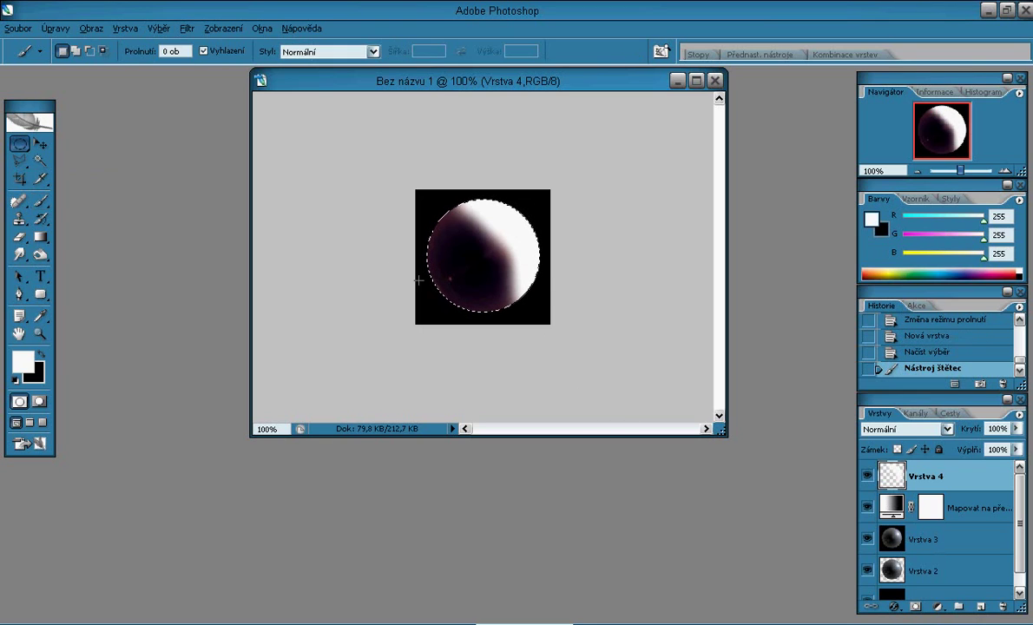
{"action": "left_click_drag", "start_coordinate": [491, 241], "coordinate": [483, 250]}
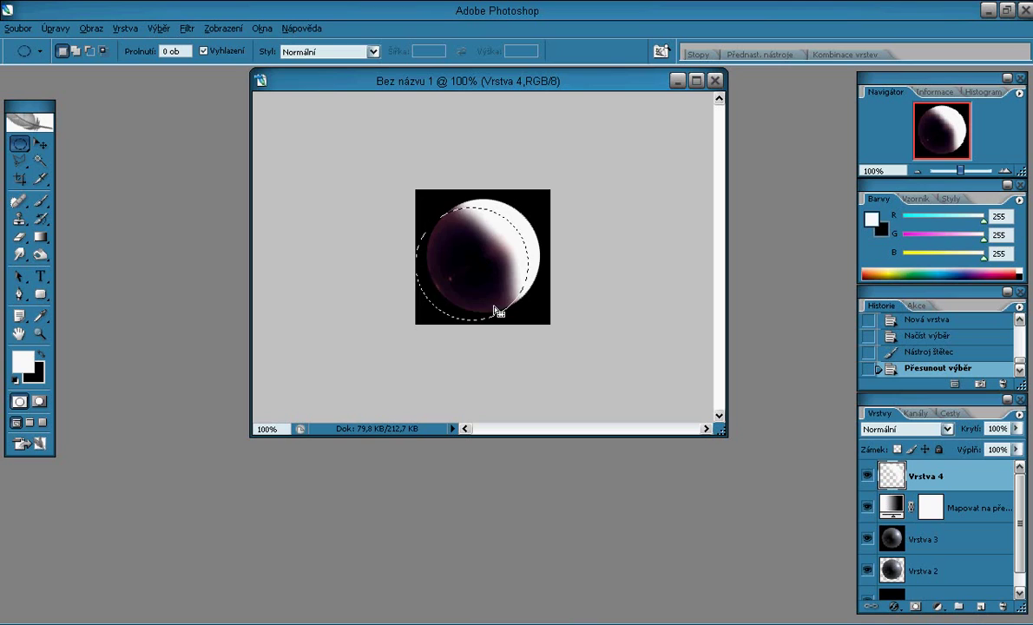
{"action": "key", "text": "Delete"}
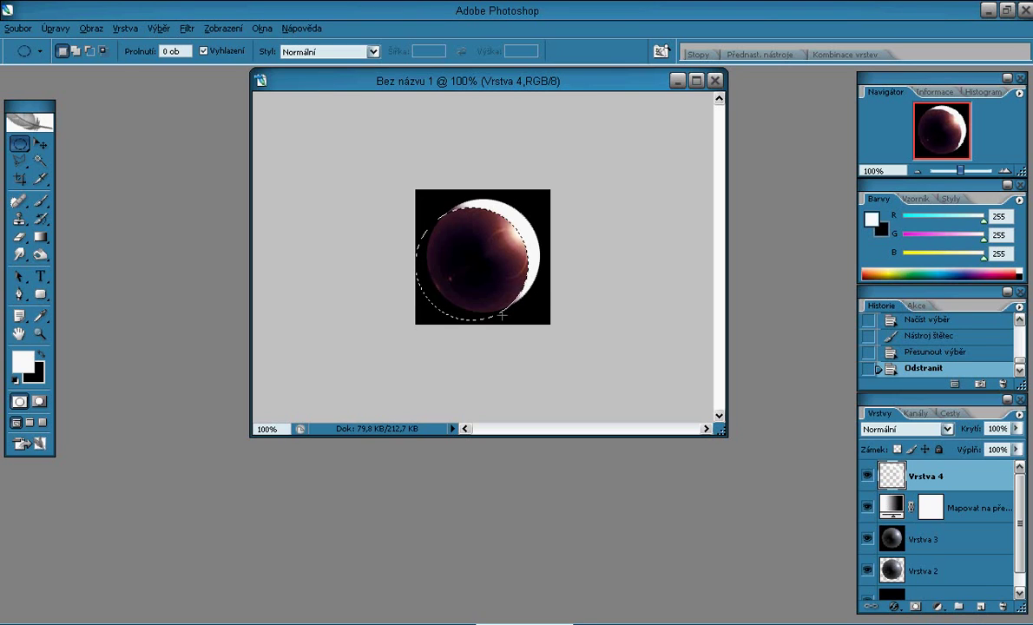
{"action": "key", "text": "ctrl+d"}
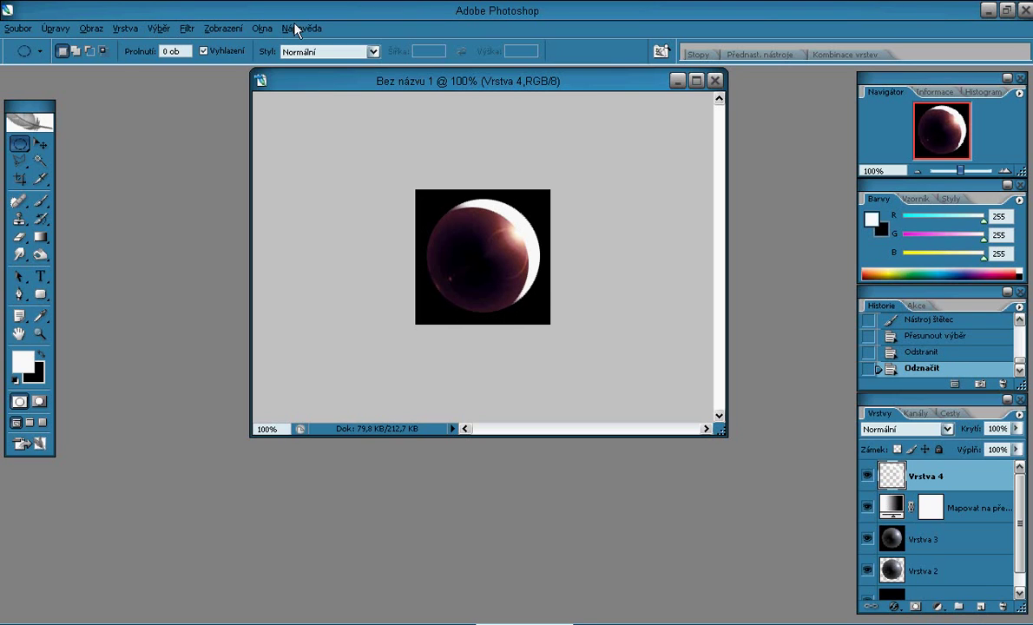
Step: Apply a Gaussian Blur with a 10-pixel radius to the white crescent and set its layer to Soft Light (Měkké světlo)
{"action": "left_click", "coordinate": [186, 28]}
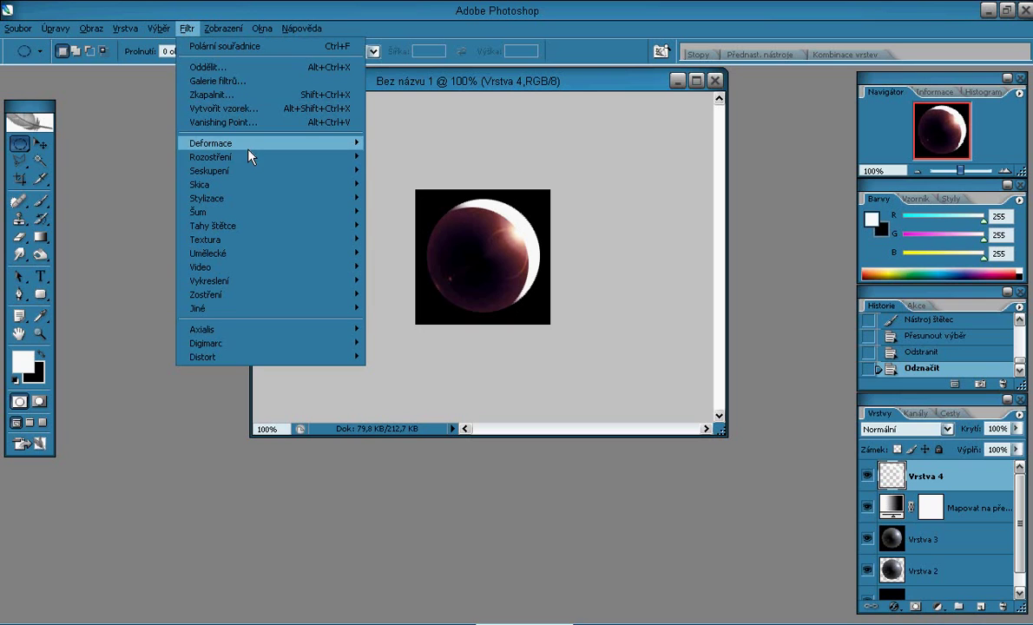
{"action": "mouse_move", "coordinate": [249, 156]}
{"action": "left_click", "coordinate": [383, 171]}
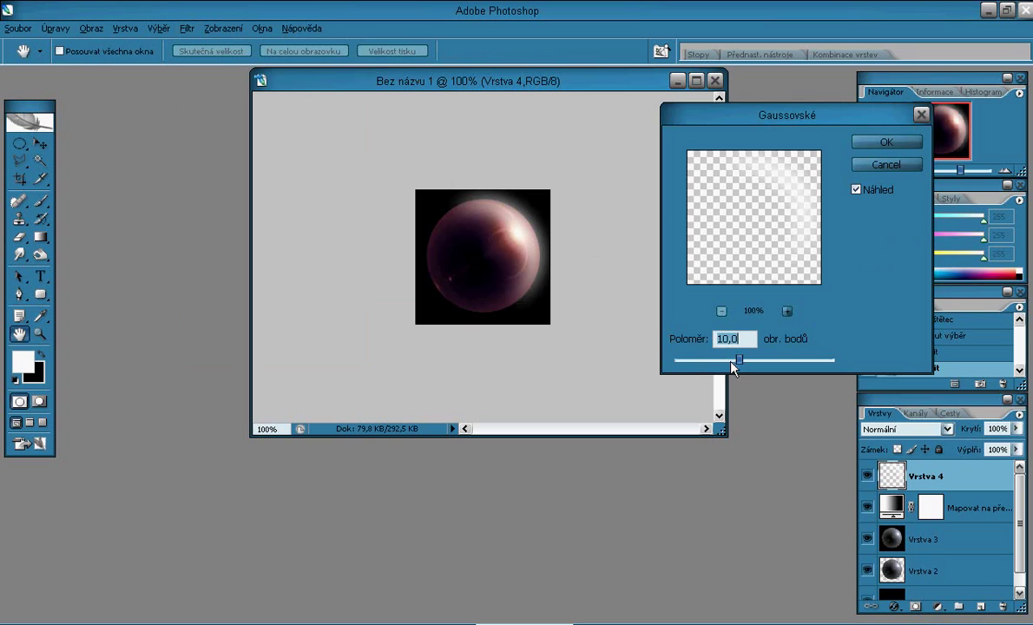
{"action": "left_click", "coordinate": [886, 142]}
{"action": "key", "text": "m"}
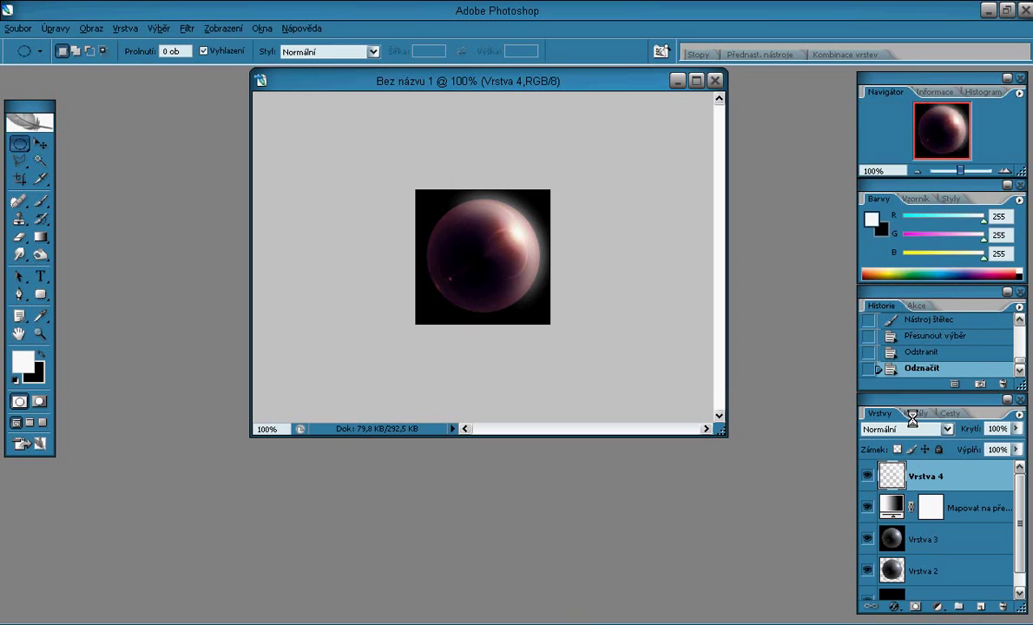
{"action": "left_click", "coordinate": [902, 428]}
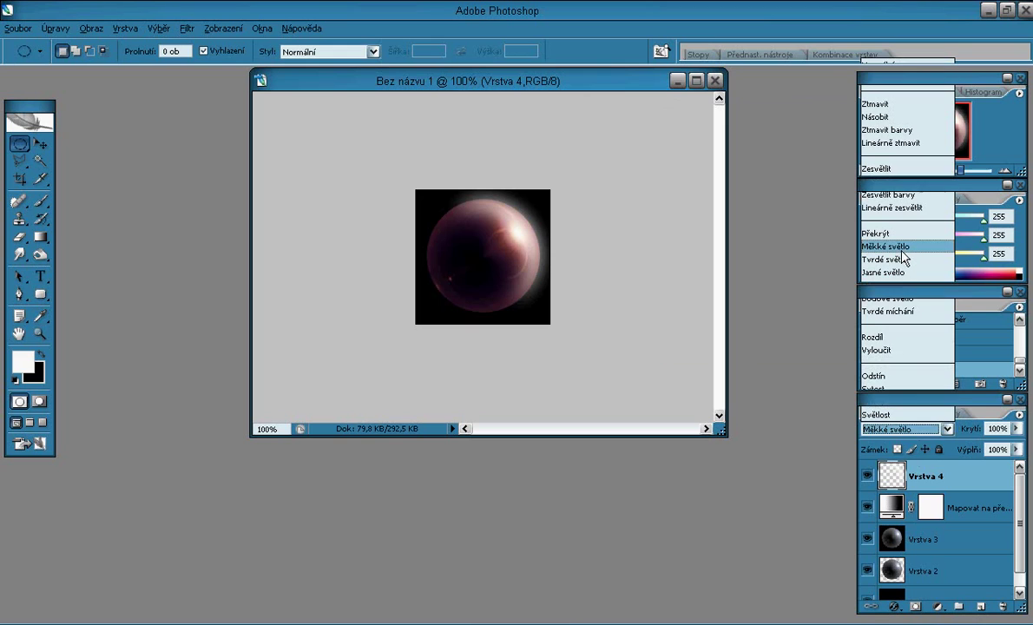
{"action": "left_click", "coordinate": [902, 247]}
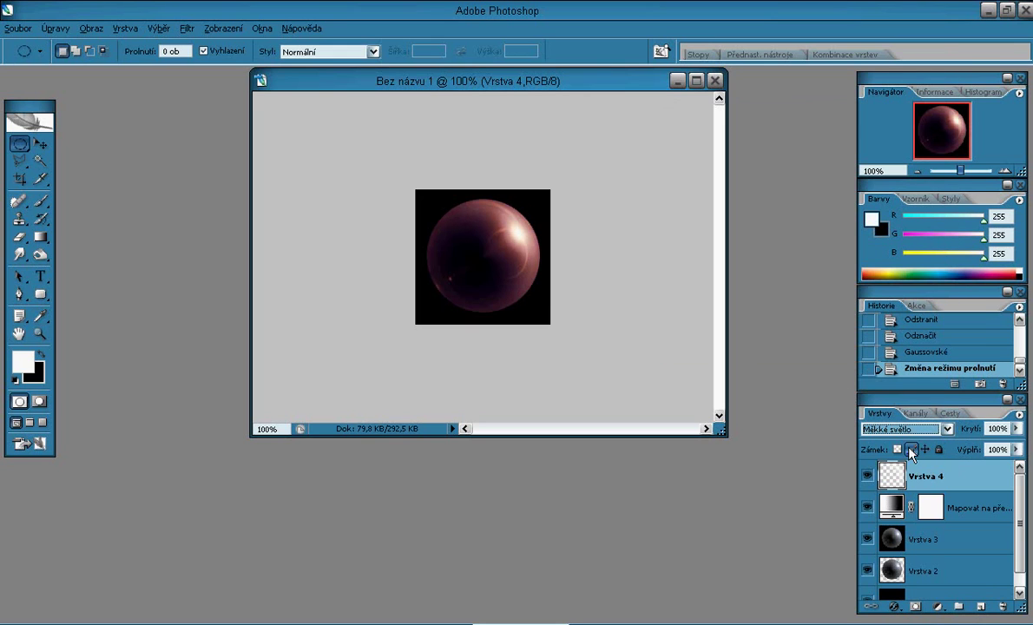
Step: Stamp all visible layers into a new top layer and shift its midtones toward red and yellow with Color Balance
{"action": "left_click", "coordinate": [1018, 568]}
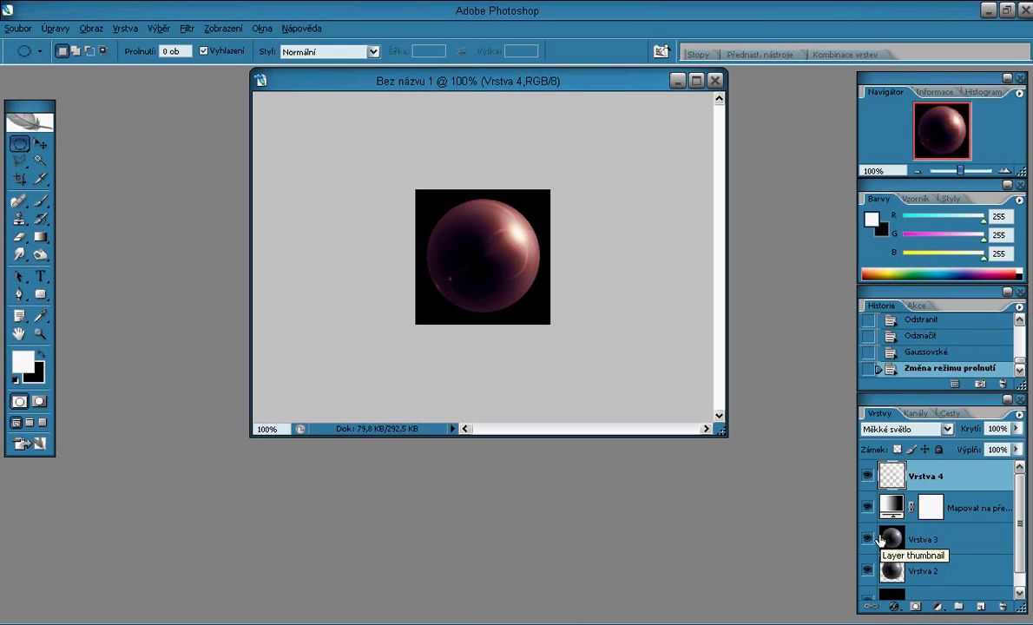
{"action": "key", "text": "ctrl+shift+alt+e"}
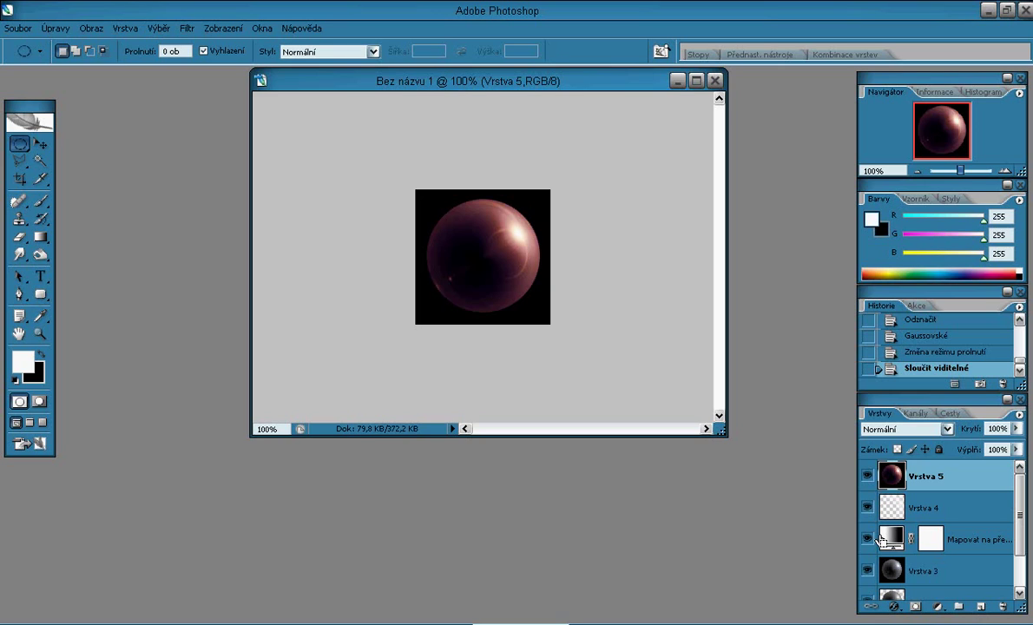
{"action": "key", "text": "ctrl+b"}
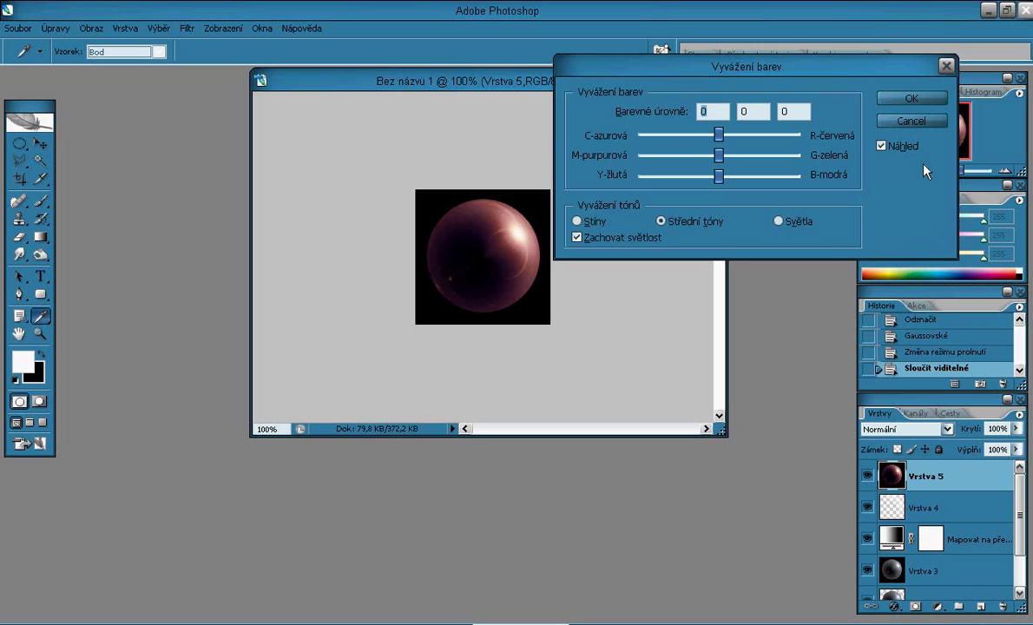
{"action": "left_click_drag", "start_coordinate": [734, 133], "coordinate": [755, 136]}
{"action": "left_click_drag", "start_coordinate": [717, 180], "coordinate": [724, 135]}
Step: Warm the shadows toward red, set the highlights to +29 red and -24 yellow with a slight magenta shift, and apply the Color Balance
{"action": "left_click", "coordinate": [604, 222]}
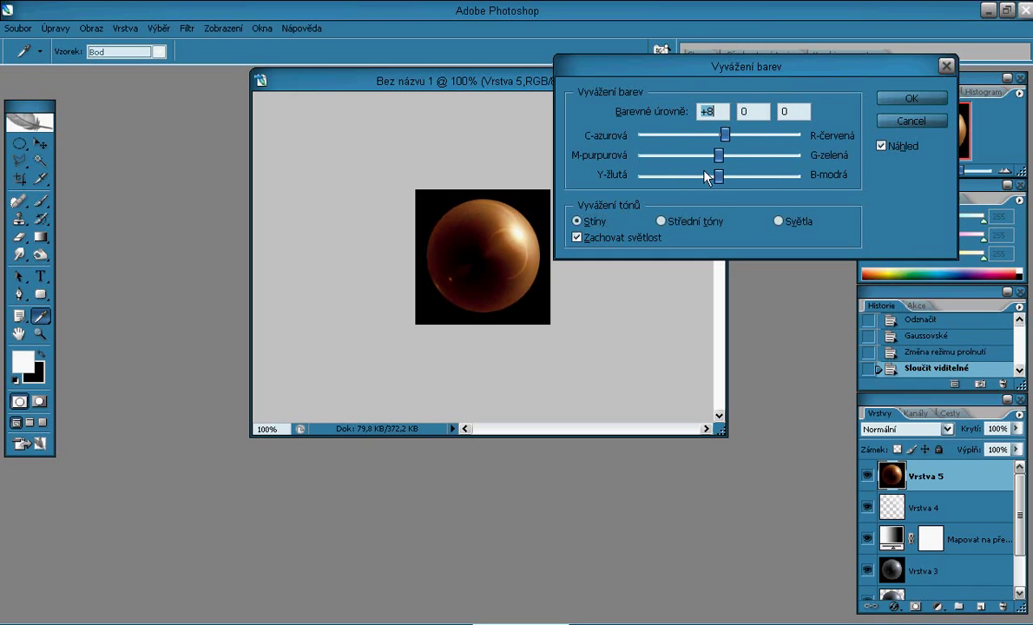
{"action": "mouse_move", "coordinate": [718, 178]}
{"action": "left_mouse_down"}
{"action": "mouse_move", "coordinate": [740, 182]}
{"action": "mouse_move", "coordinate": [712, 178]}
{"action": "mouse_move", "coordinate": [727, 160]}
{"action": "left_mouse_up"}
{"action": "left_click", "coordinate": [777, 221]}
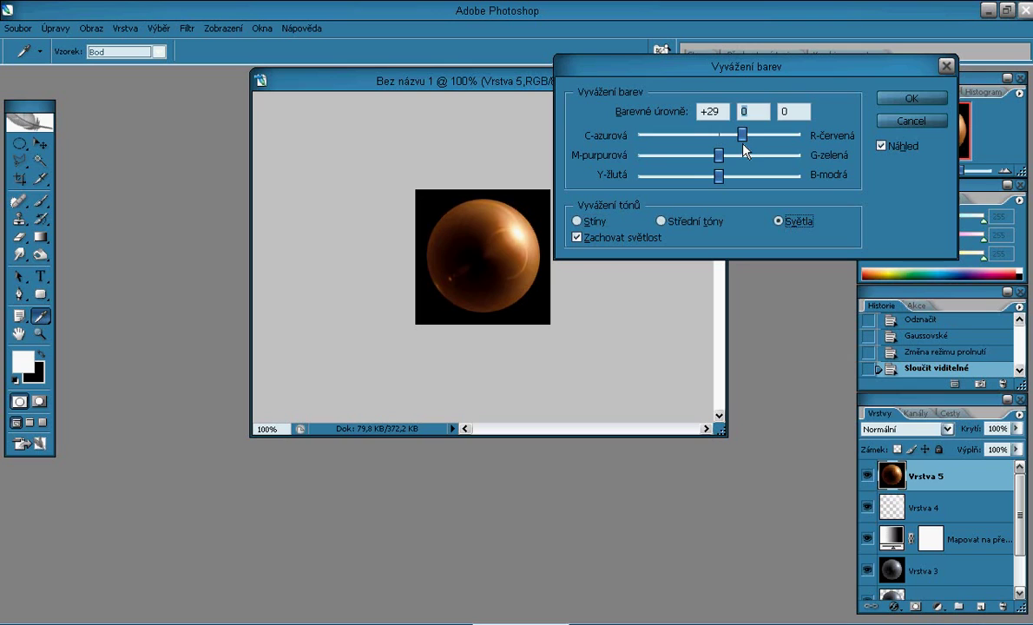
{"action": "left_click_drag", "start_coordinate": [718, 176], "coordinate": [701, 186]}
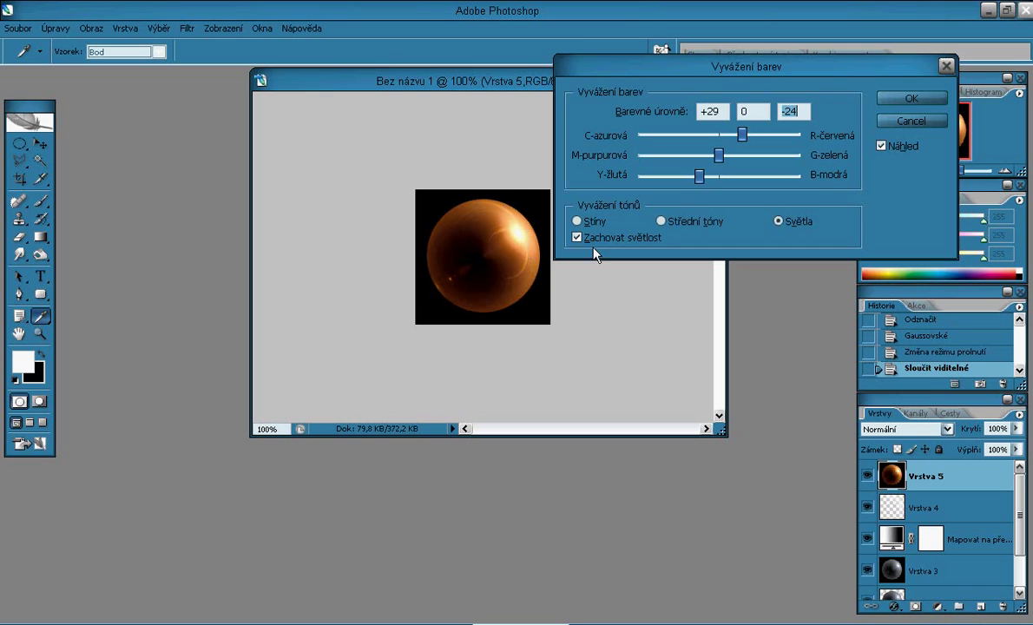
{"action": "mouse_move", "coordinate": [719, 155]}
{"action": "left_mouse_down"}
{"action": "mouse_move", "coordinate": [741, 157]}
{"action": "mouse_move", "coordinate": [715, 158]}
{"action": "left_mouse_up"}
{"action": "left_click", "coordinate": [910, 98]}
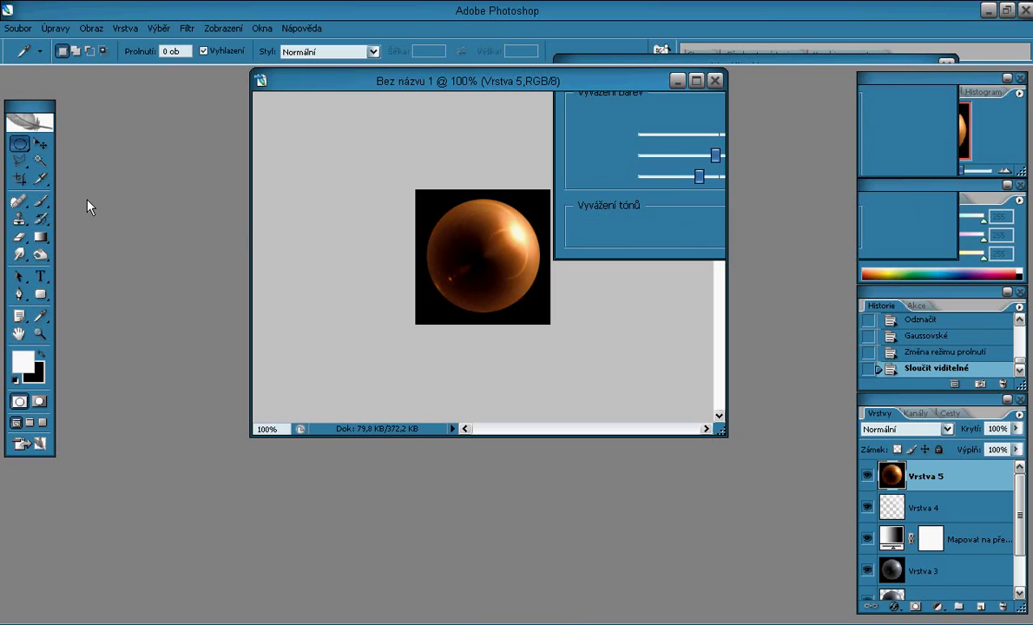
Step: Paste the two-line text "G4L graphic4life.net" onto the sphere and set its color to white (ffffff)
{"action": "left_click", "coordinate": [39, 275]}
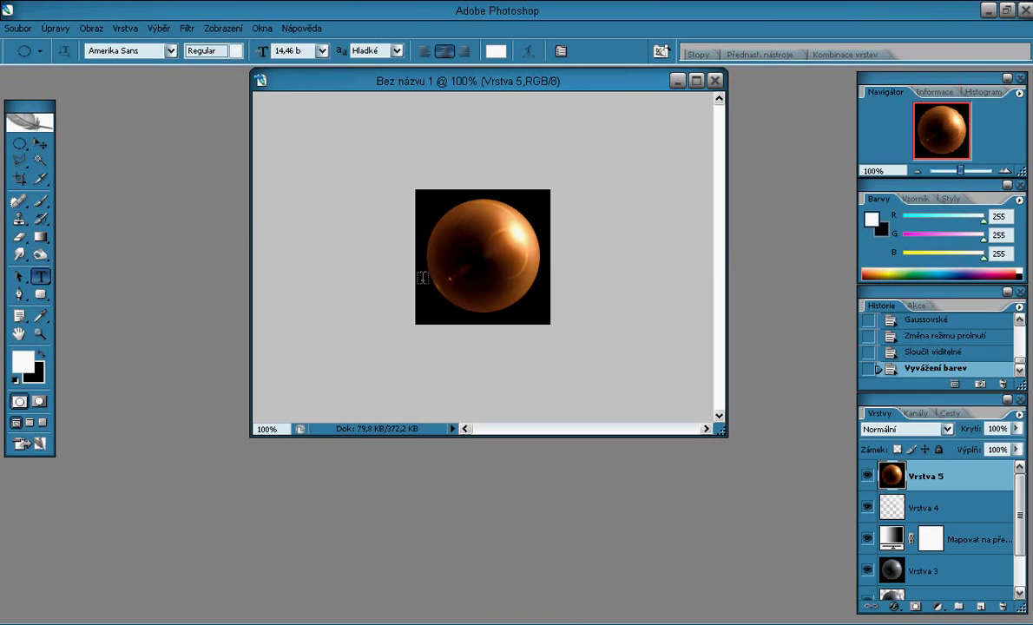
{"action": "left_click", "coordinate": [485, 237]}
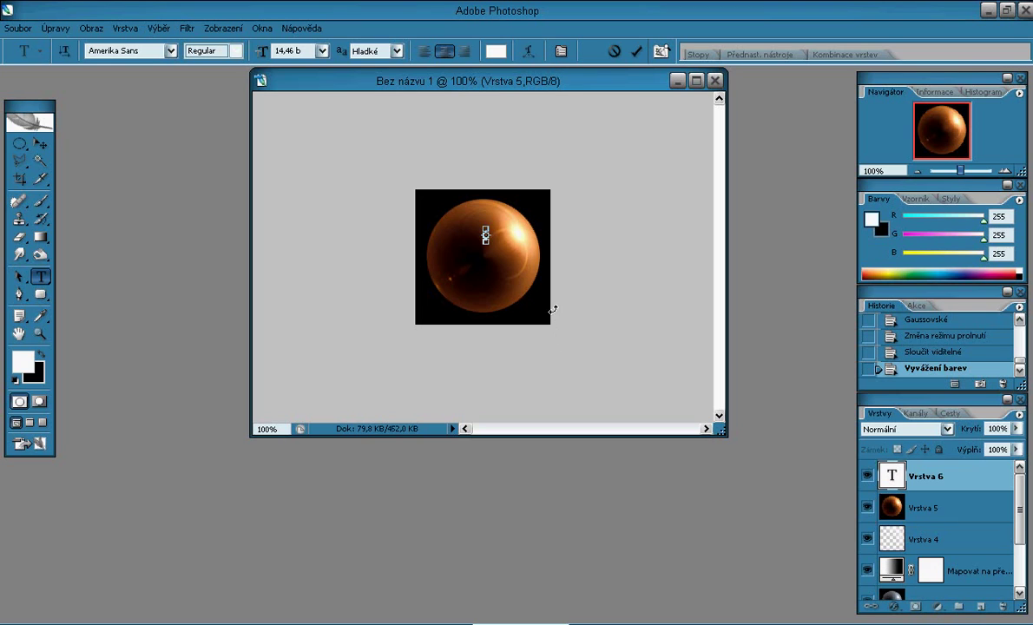
{"action": "key", "text": "ctrl+v"}
{"action": "left_click", "coordinate": [496, 50]}
{"action": "left_click_drag", "start_coordinate": [645, 238], "coordinate": [556, 166]}
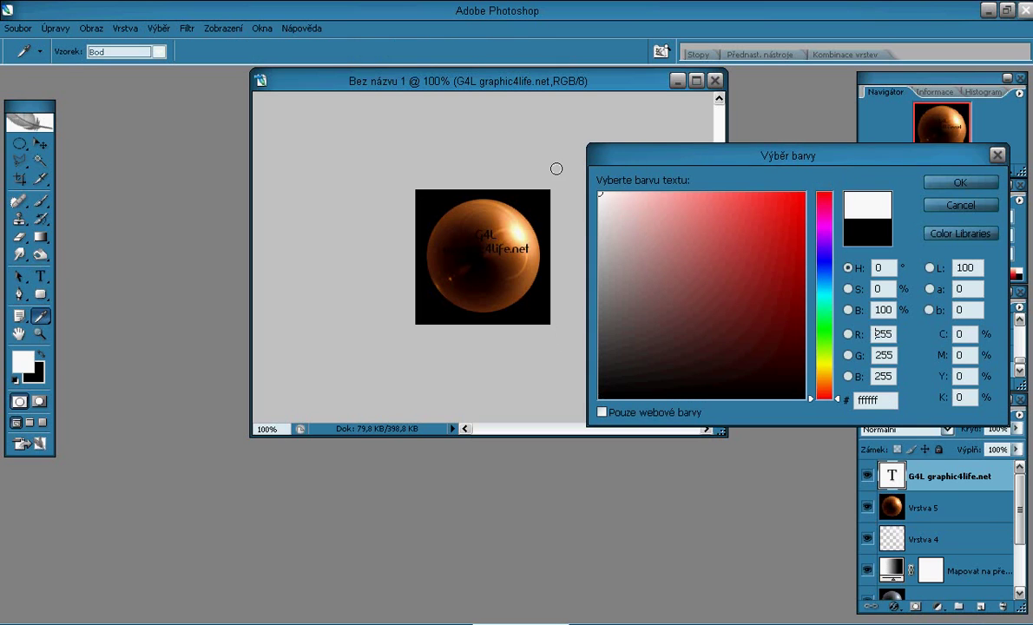
{"action": "key", "text": "Return"}
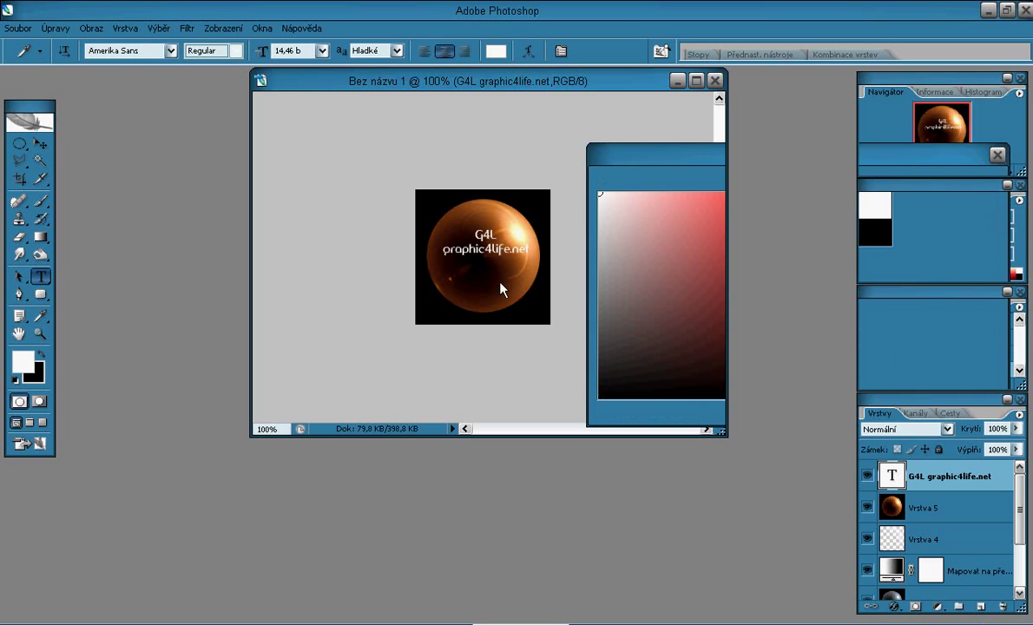